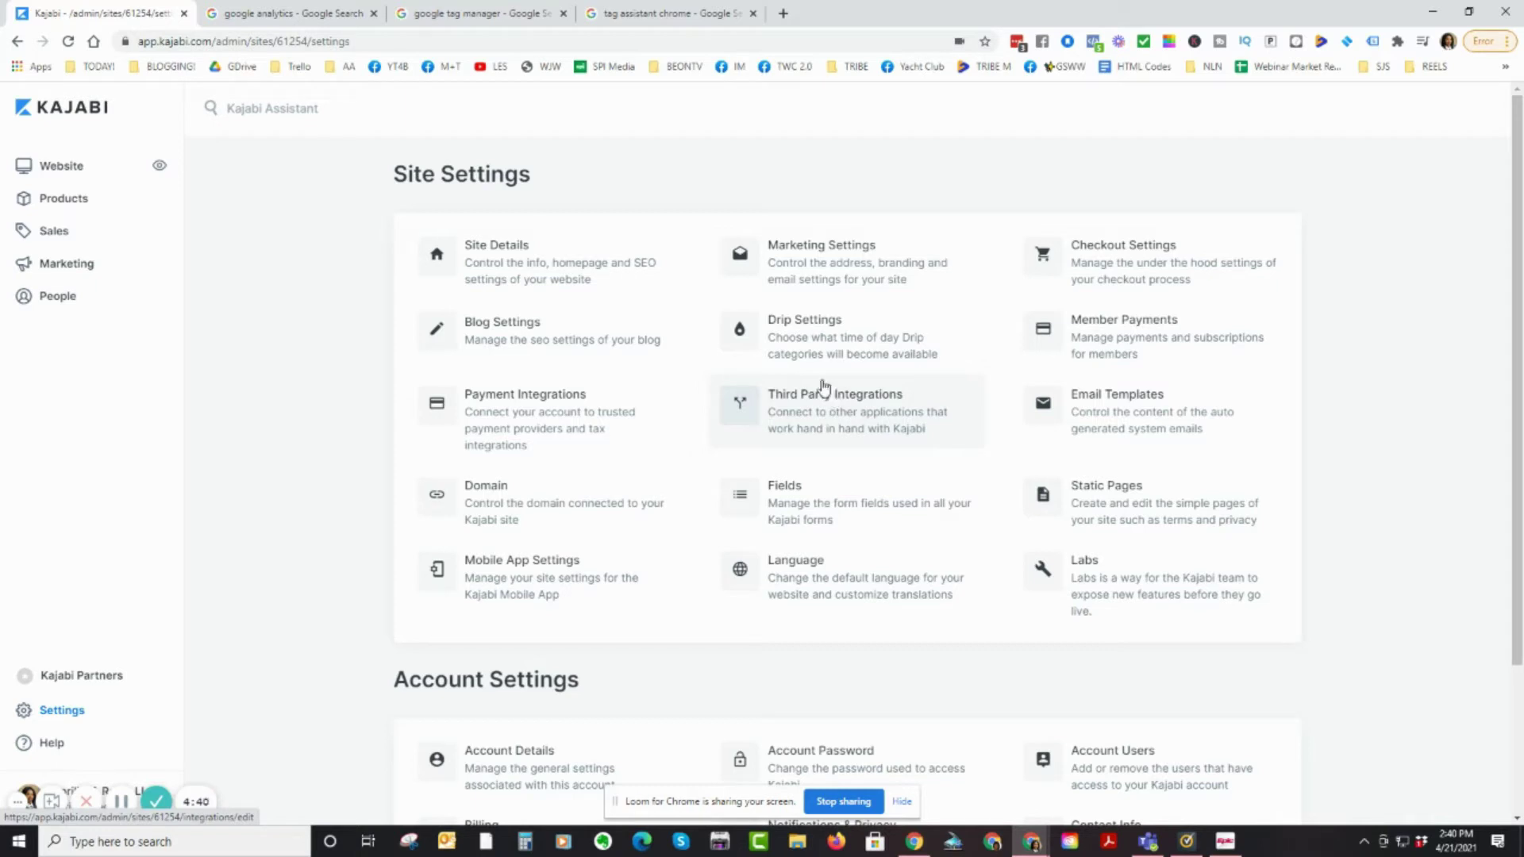
Step: Open Google Analytics from the 'google analytics' search results to reach its Home dashboard
{"action": "left_click", "coordinate": [264, 20]}
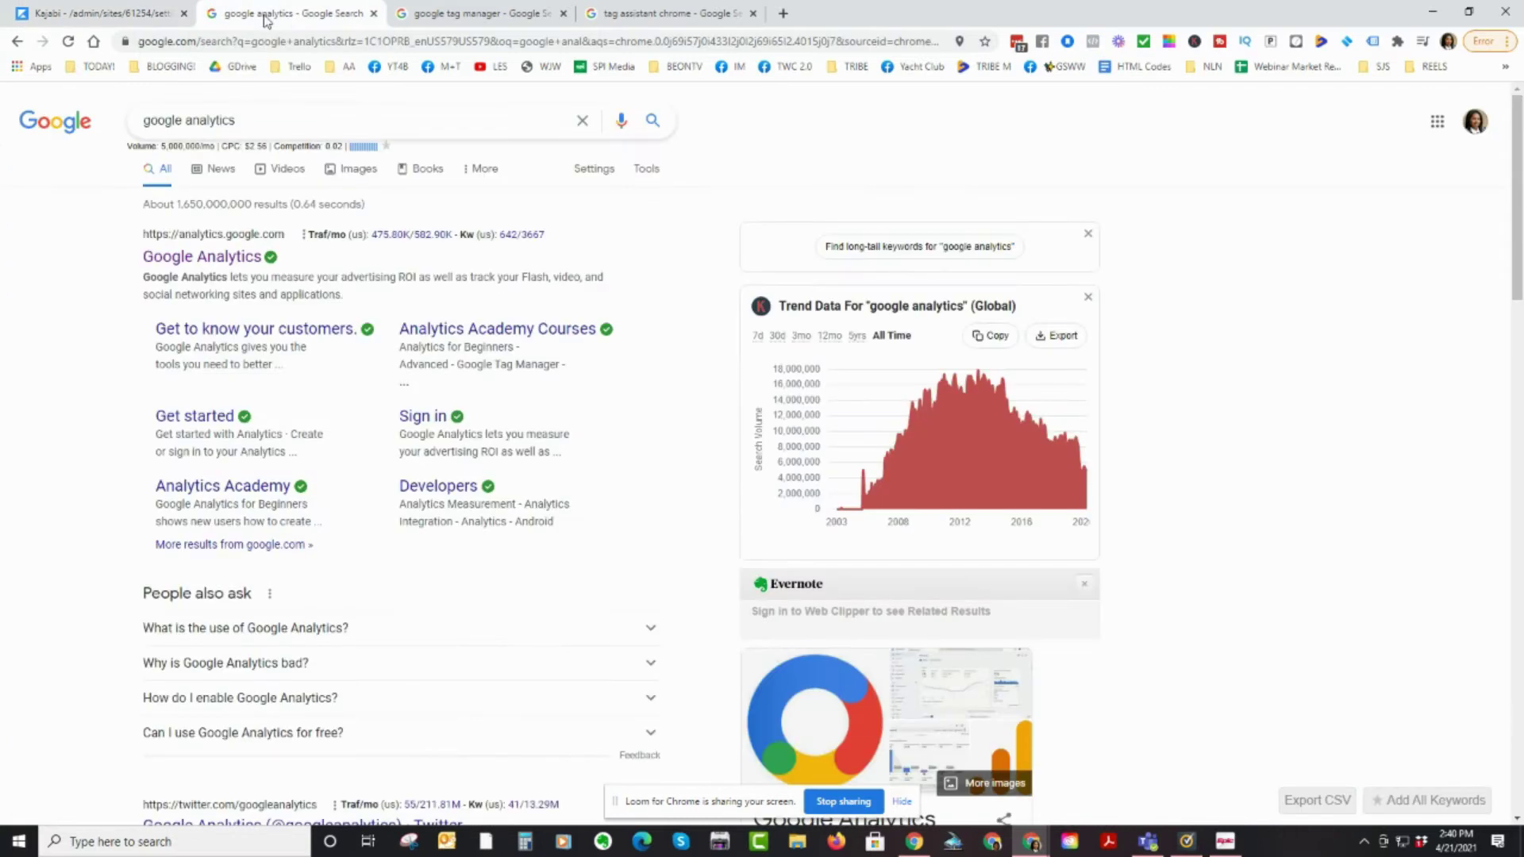
{"action": "left_click", "coordinate": [204, 264]}
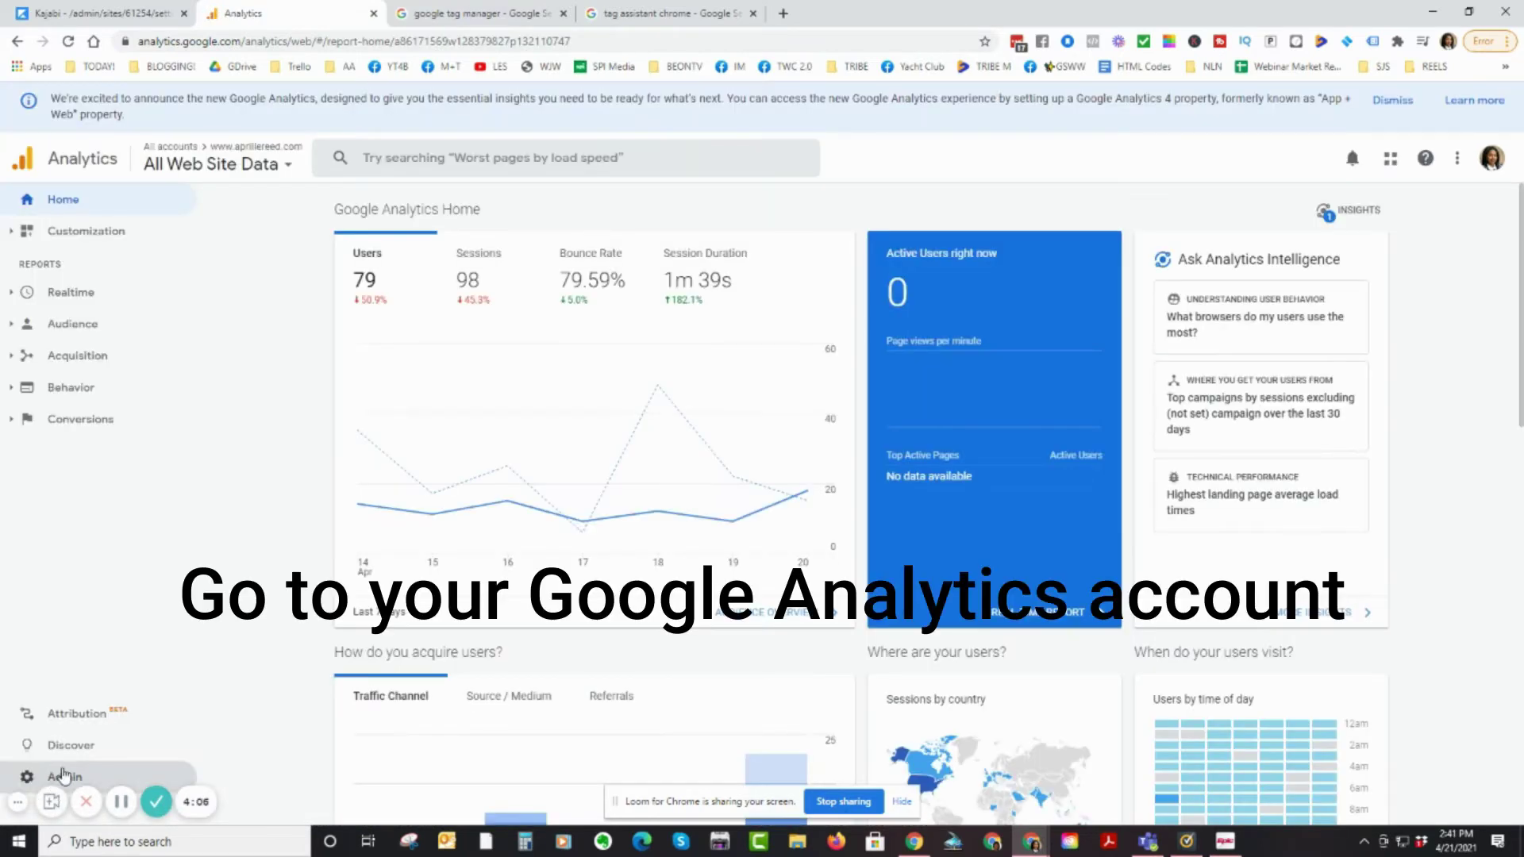
Step: View the Google Analytics Admin page, then go back to Kajabi's Third Party Integrations settings
{"action": "left_click", "coordinate": [64, 778]}
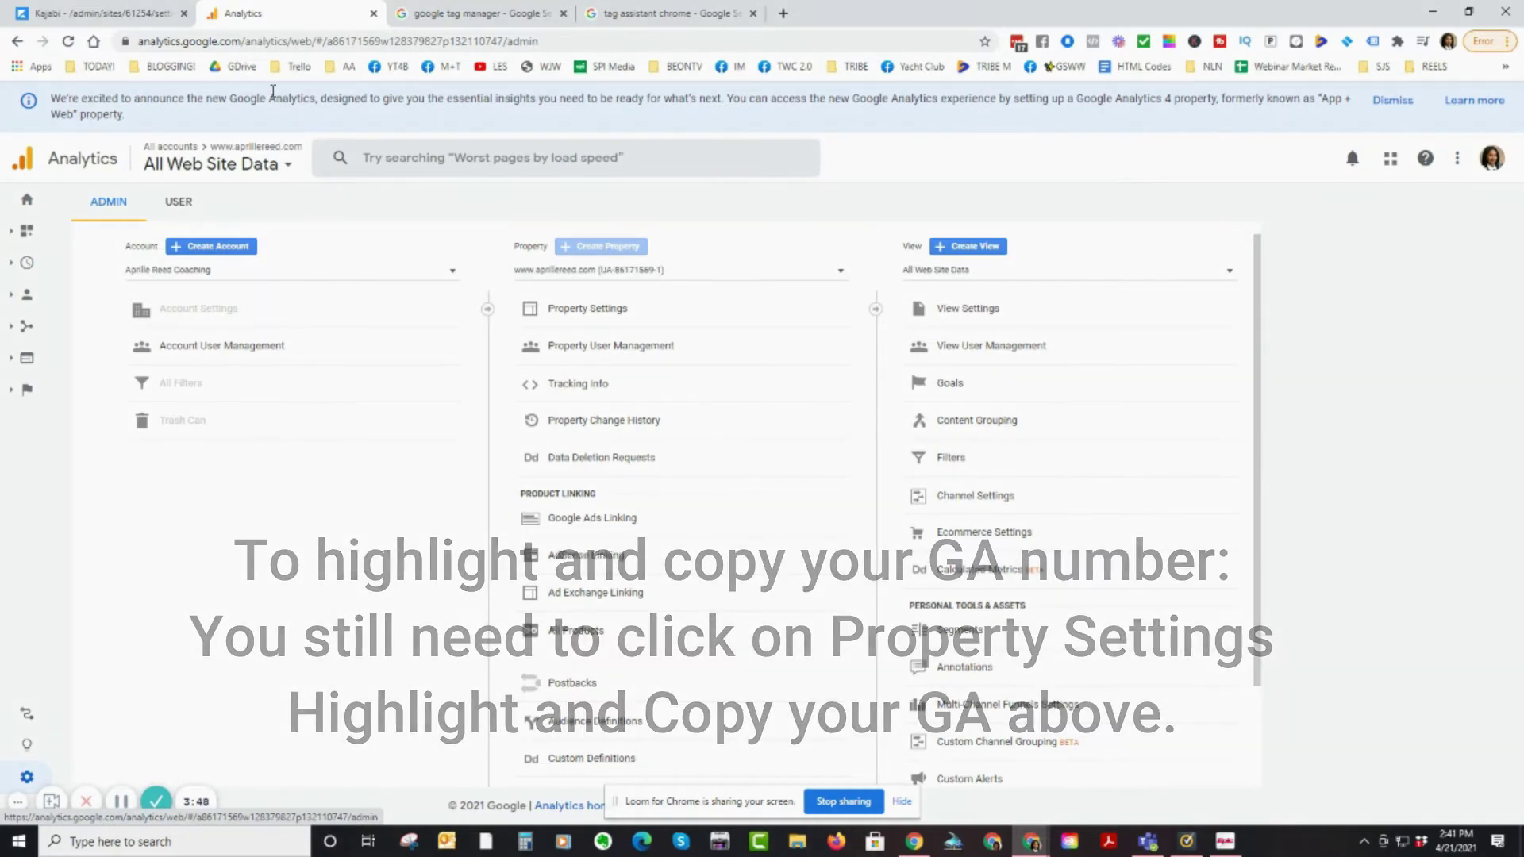
{"action": "left_click", "coordinate": [93, 13]}
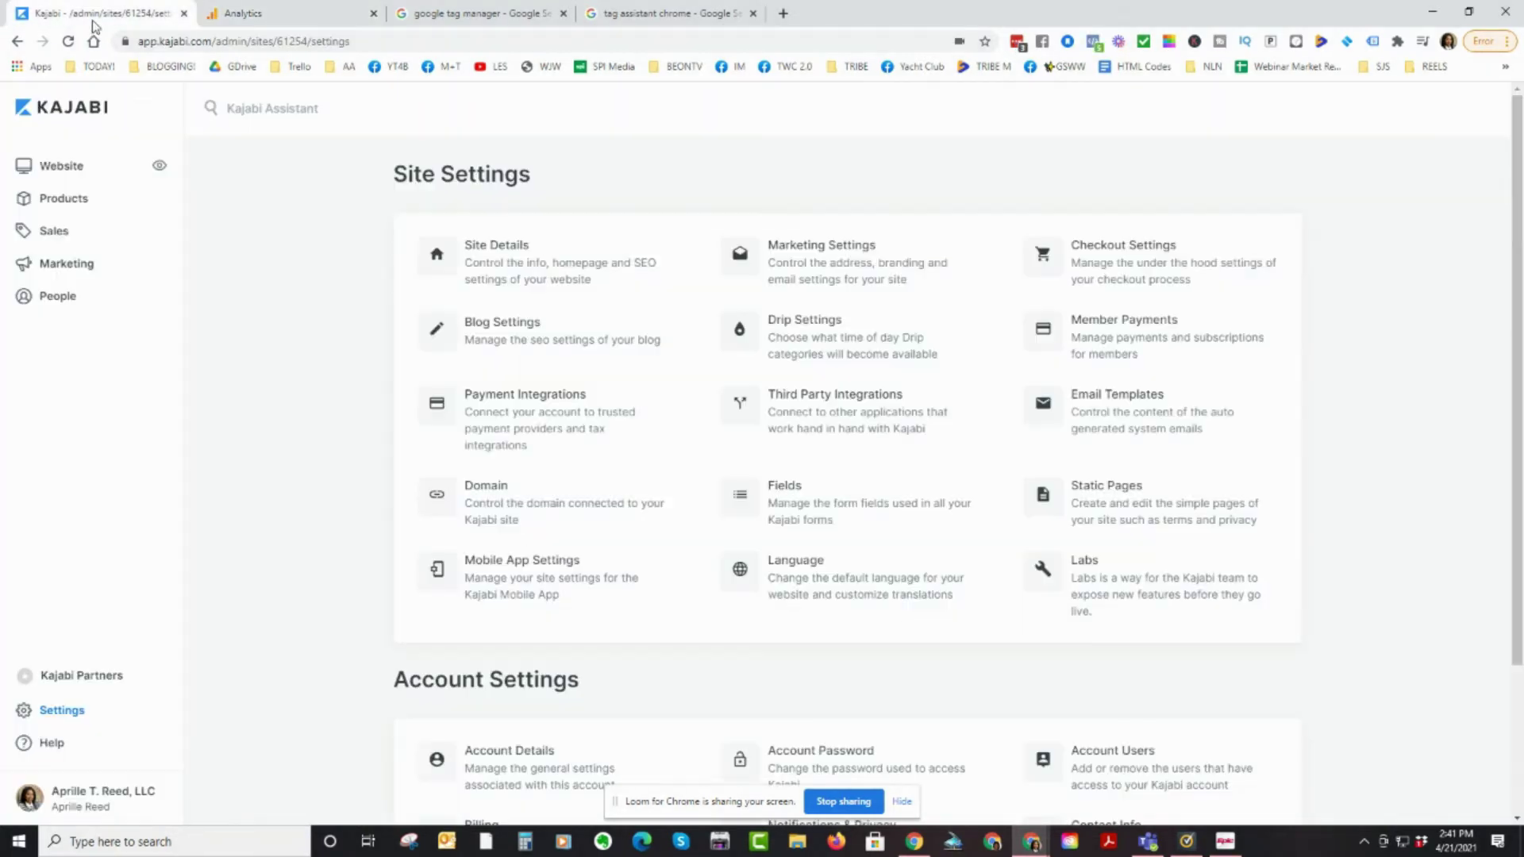
{"action": "left_click", "coordinate": [844, 402]}
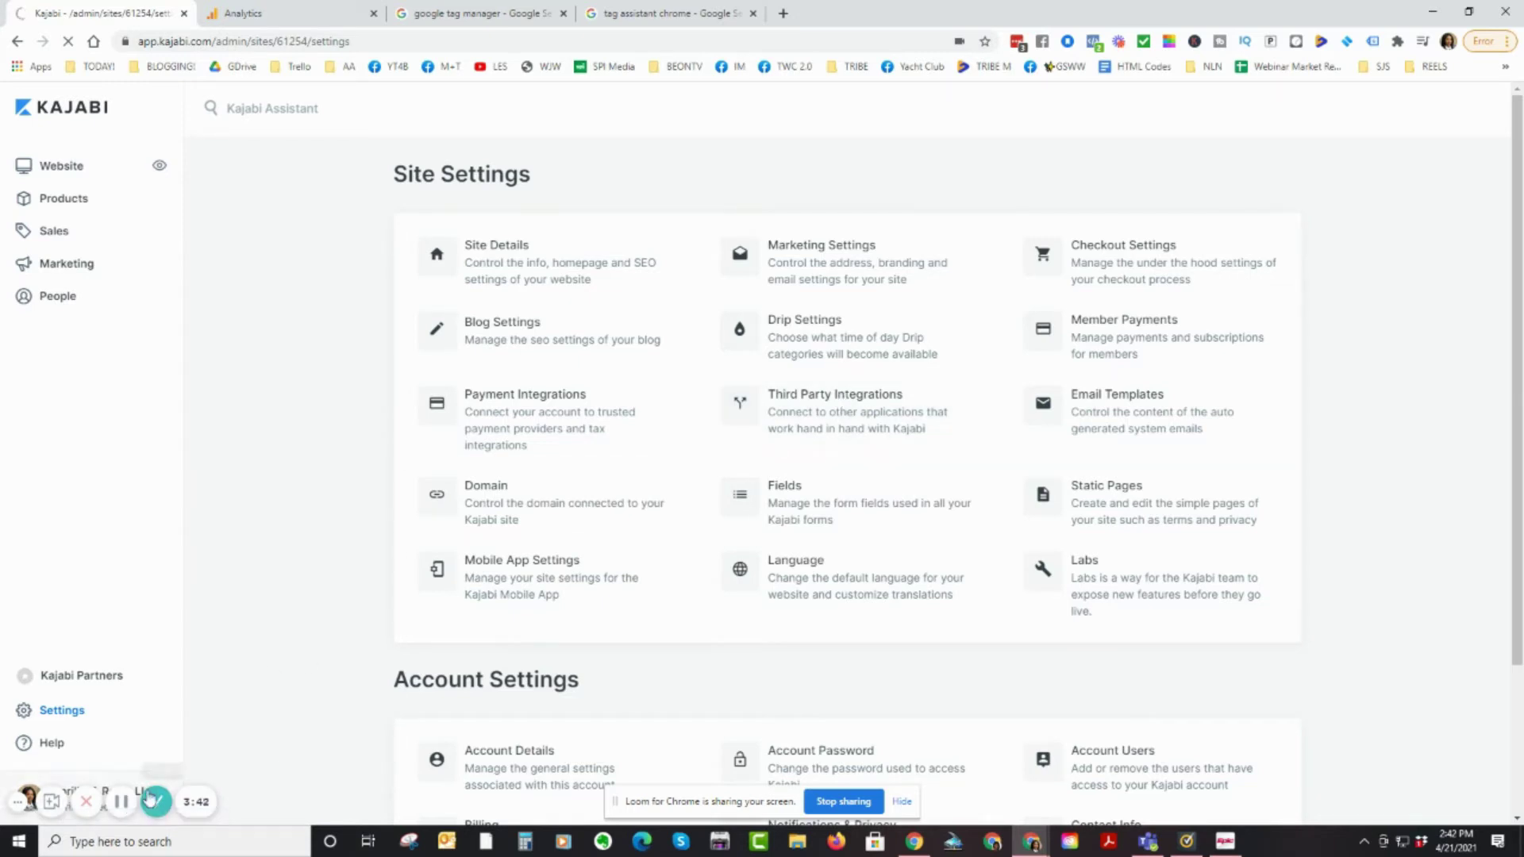
Step: Switch to the 'tag assistant chrome' Google search results with Ctrl+4
{"action": "key", "text": "ctrl+4"}
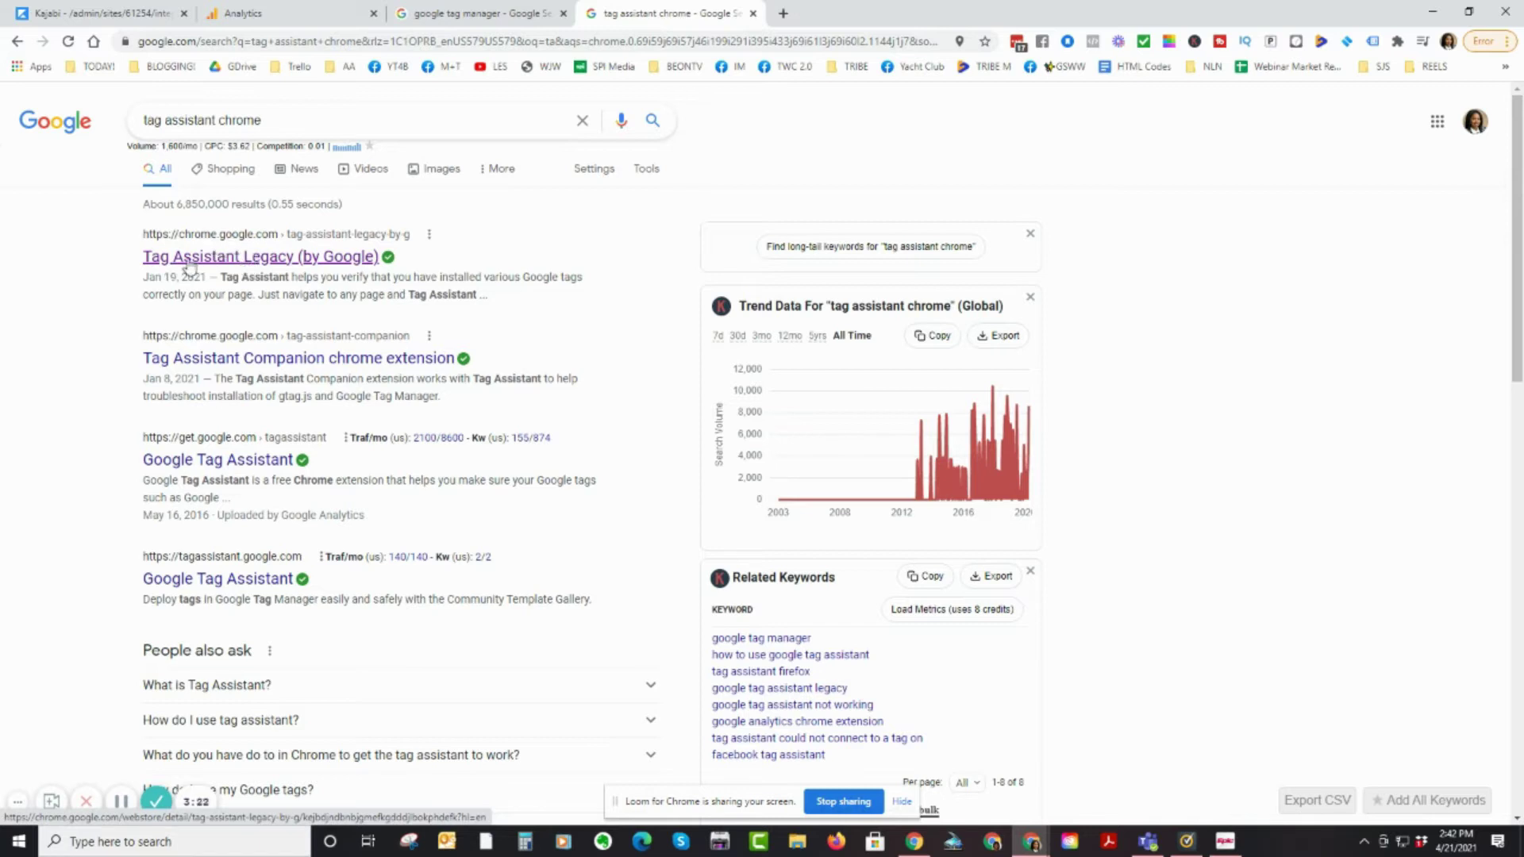
Step: Open the Chrome Web Store listing for Tag Assistant Legacy (by Google), already installed
{"action": "left_click", "coordinate": [252, 262]}
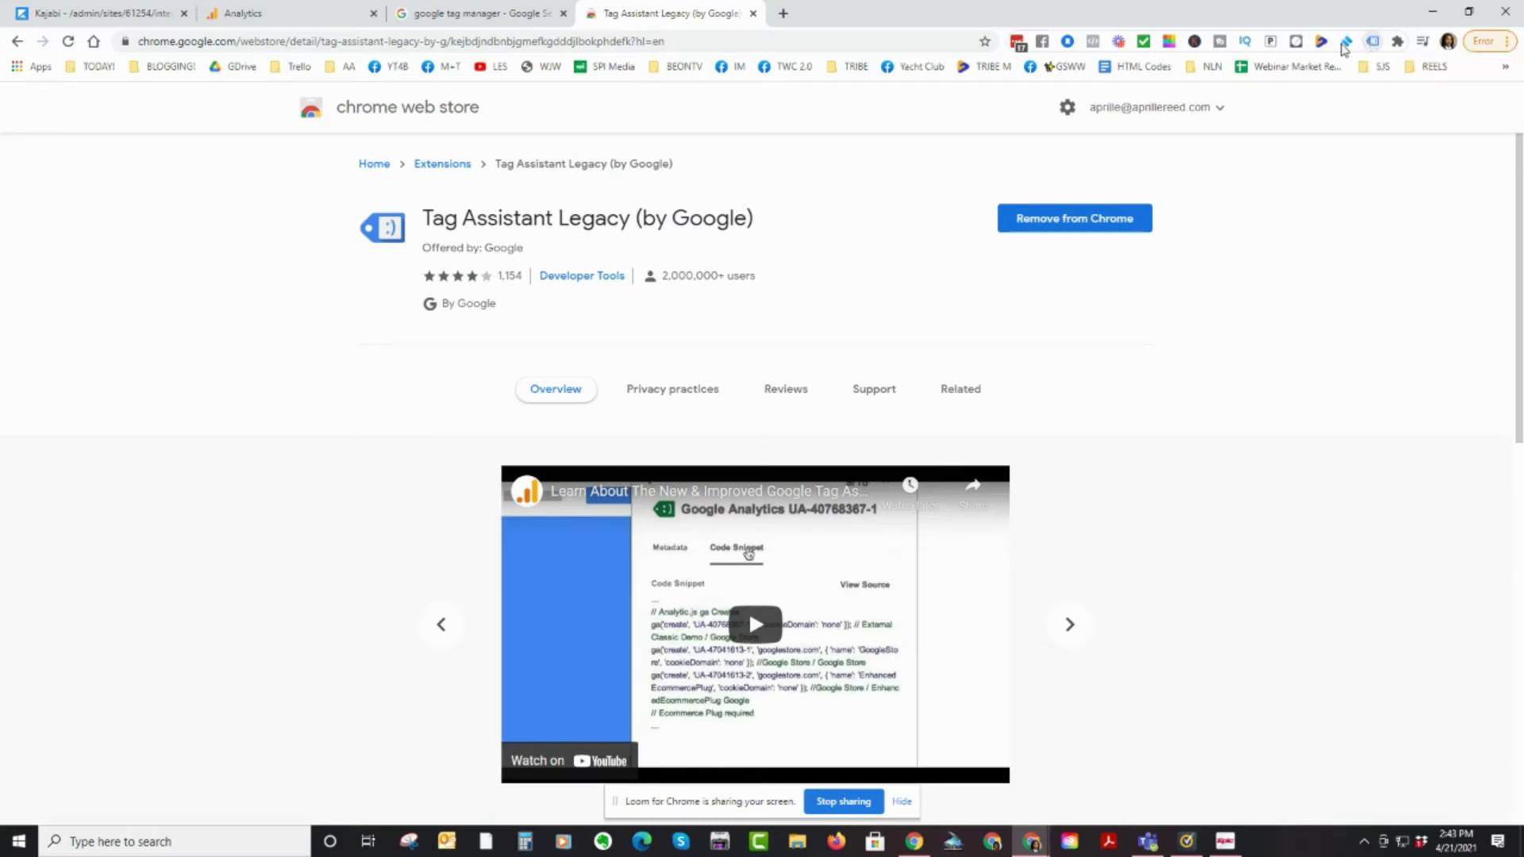
Step: Switch back to the 'google tag manager' tab showing the All accounts list
{"action": "key", "text": "ctrl+shift+Tab"}
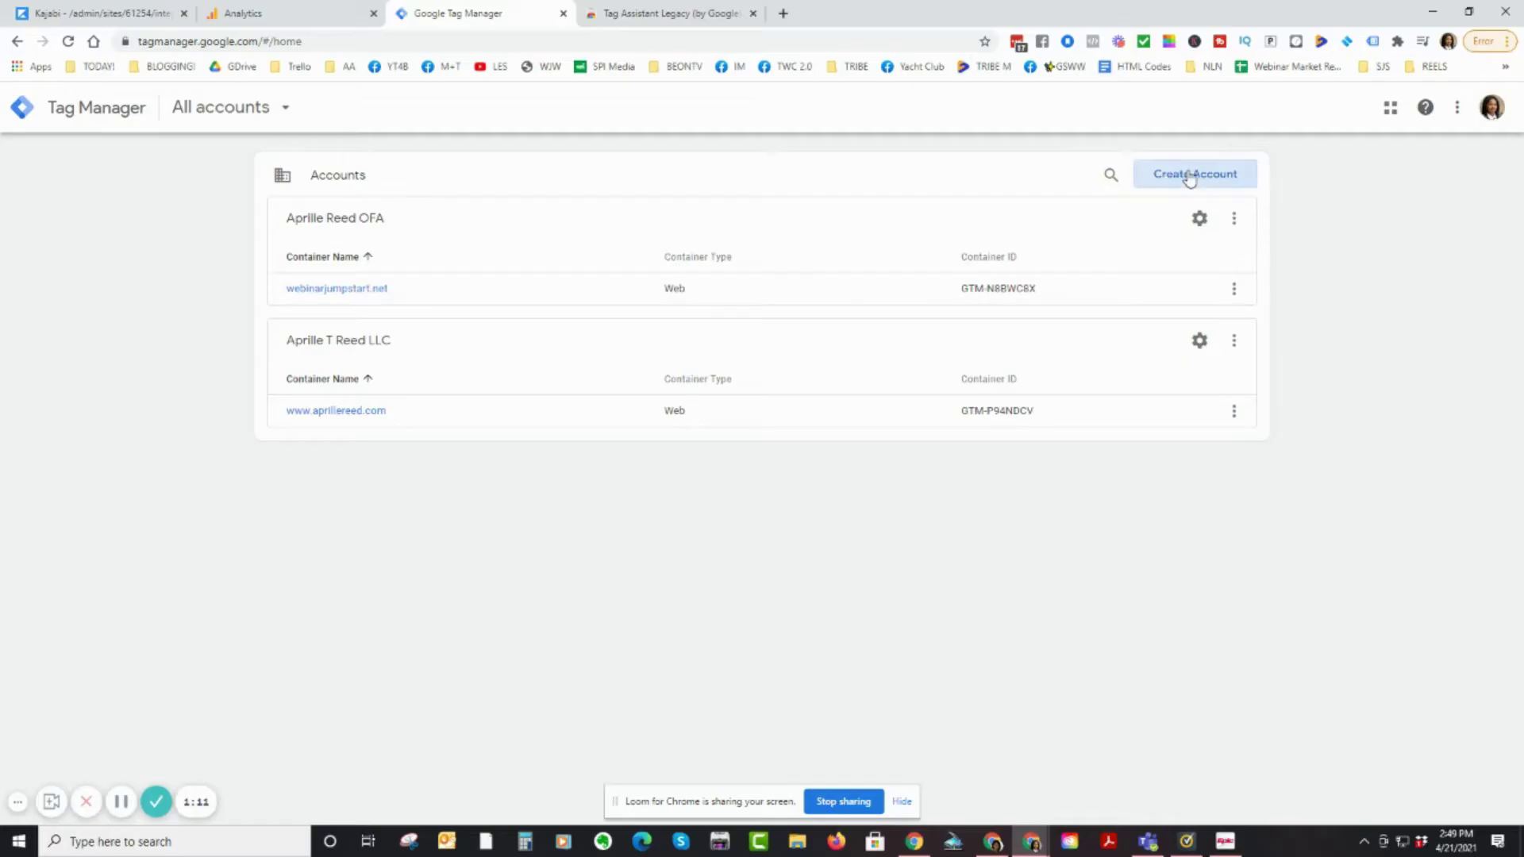
Step: Start a new Tag Manager account, entering 'test' as the account name, and scroll to Create/Cancel
{"action": "left_click", "coordinate": [1191, 174]}
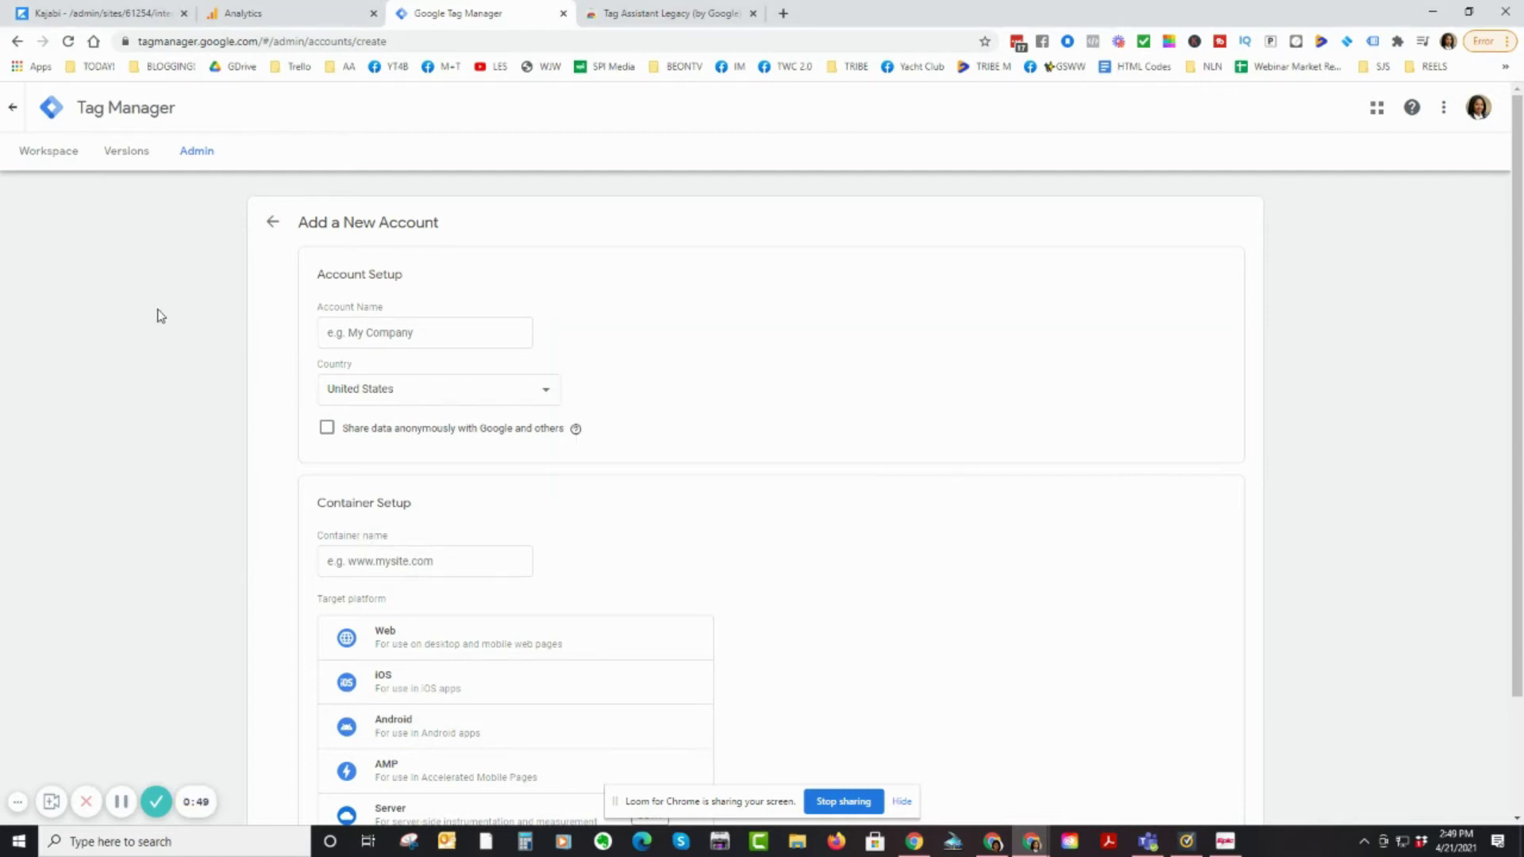
{"action": "left_click", "coordinate": [400, 336]}
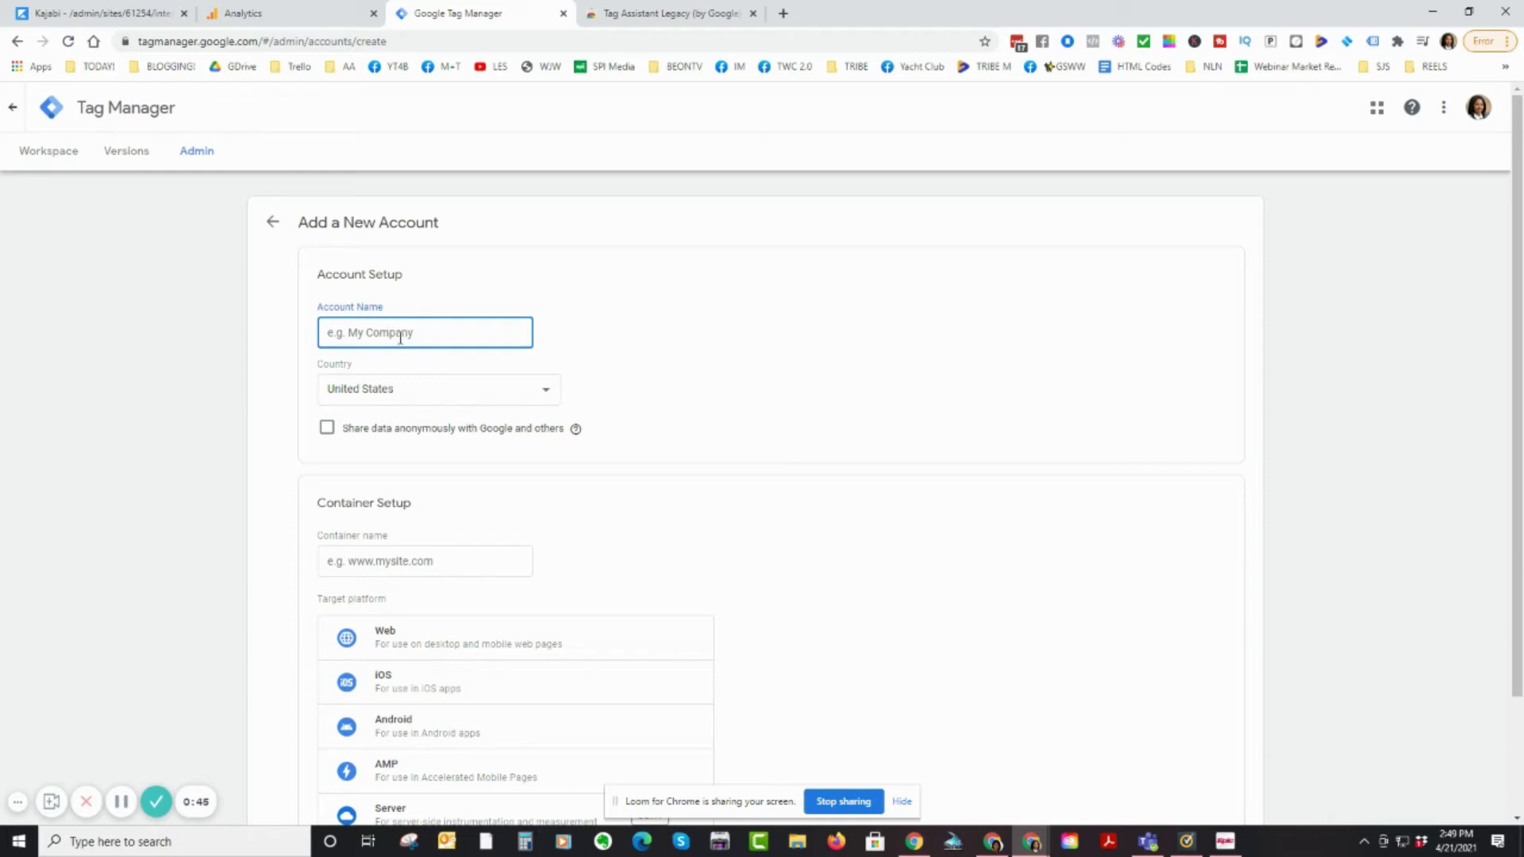
{"action": "type", "text": "test"}
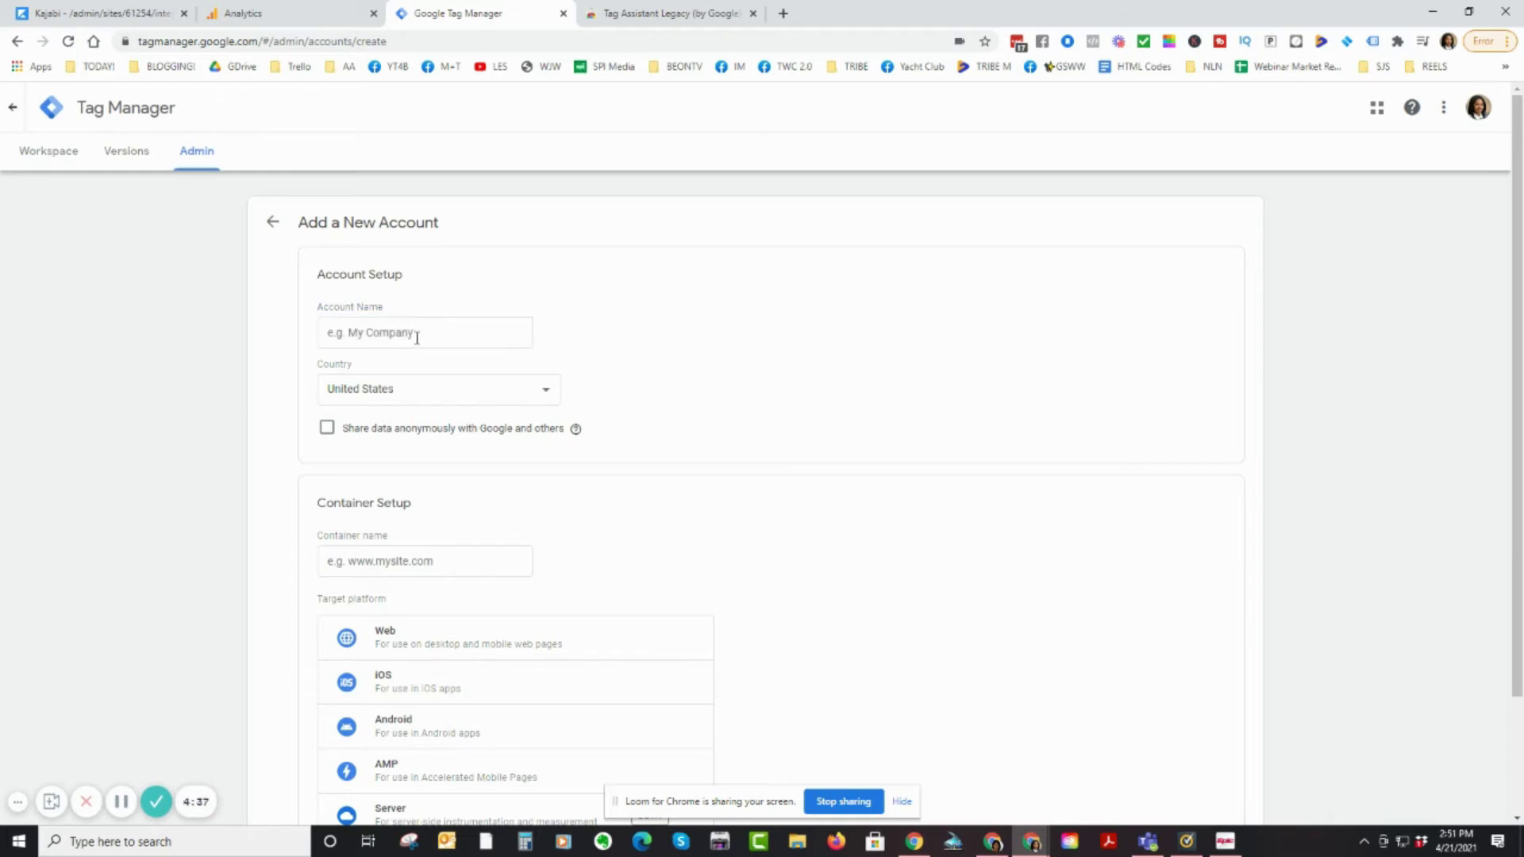
{"action": "left_click", "coordinate": [417, 337]}
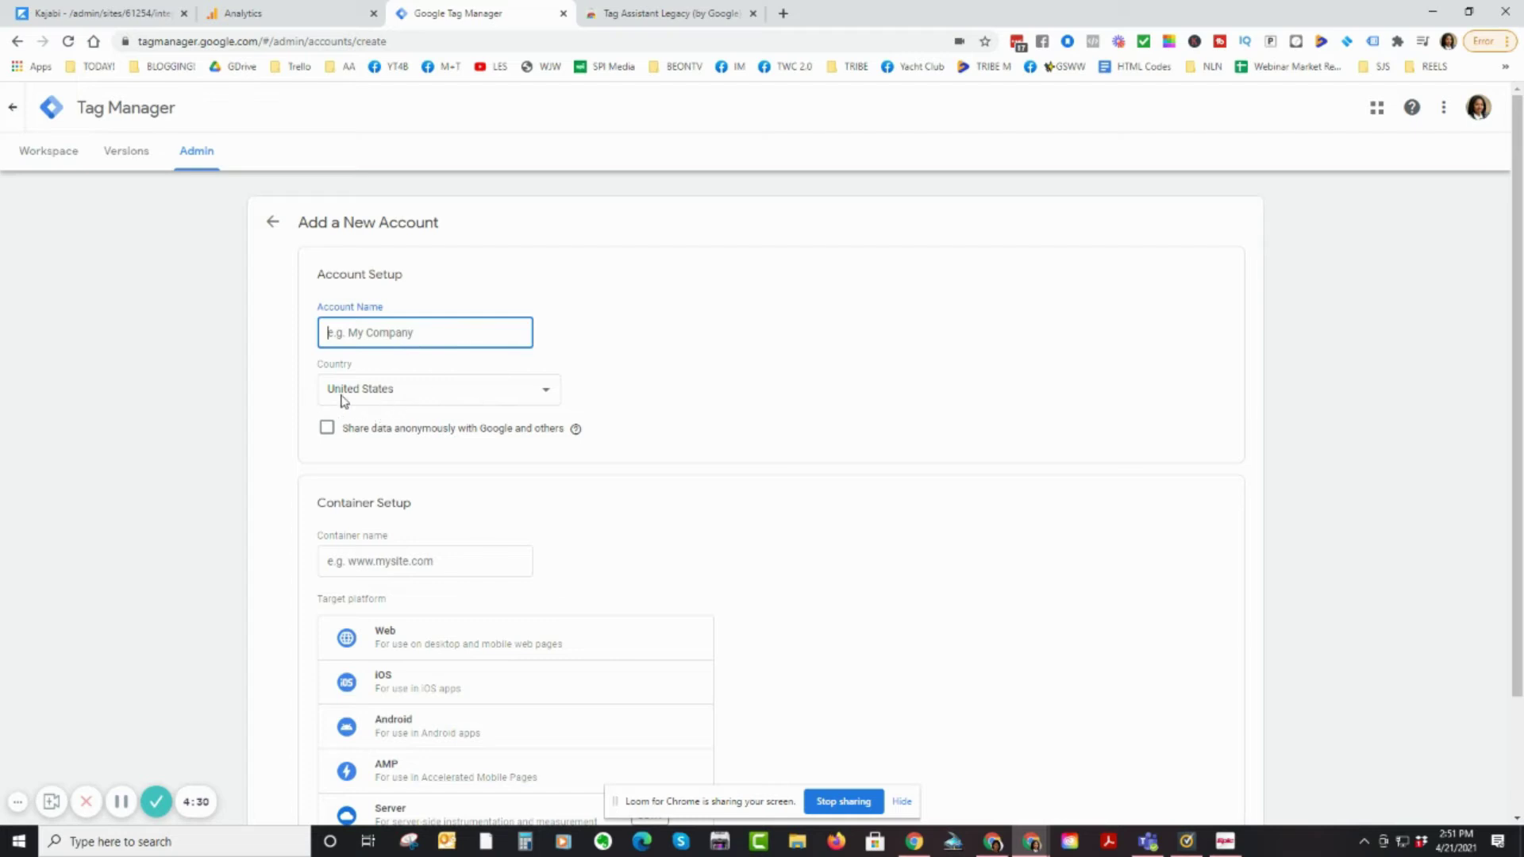
{"action": "scroll", "coordinate": [393, 443], "scroll_direction": "down", "scroll_amount": 2}
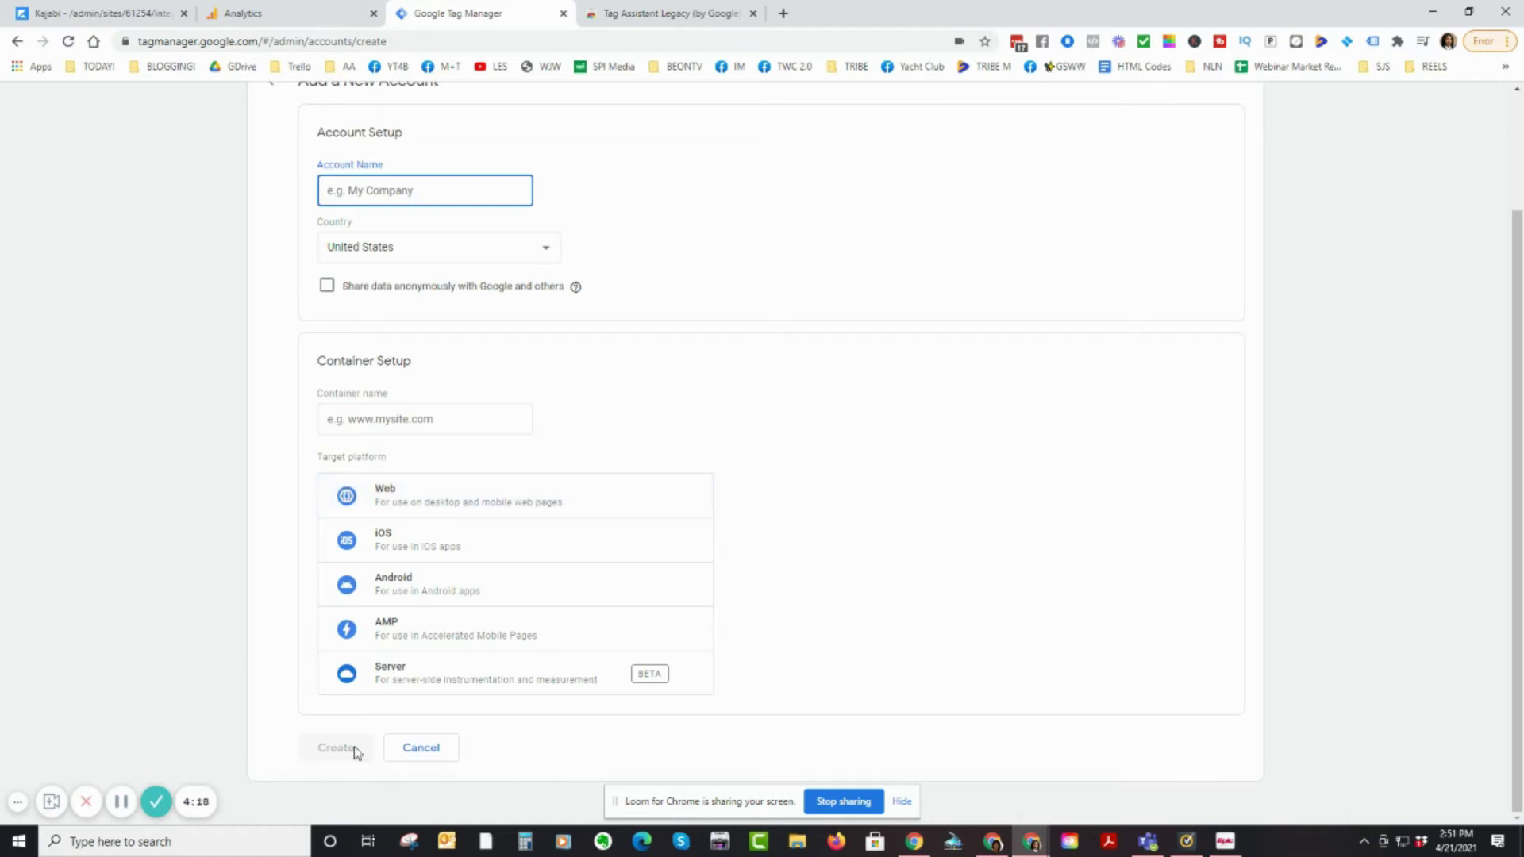
Step: Cancel the new account, open the container's install code, and select the head snippet for Kajabi
{"action": "left_click", "coordinate": [422, 750]}
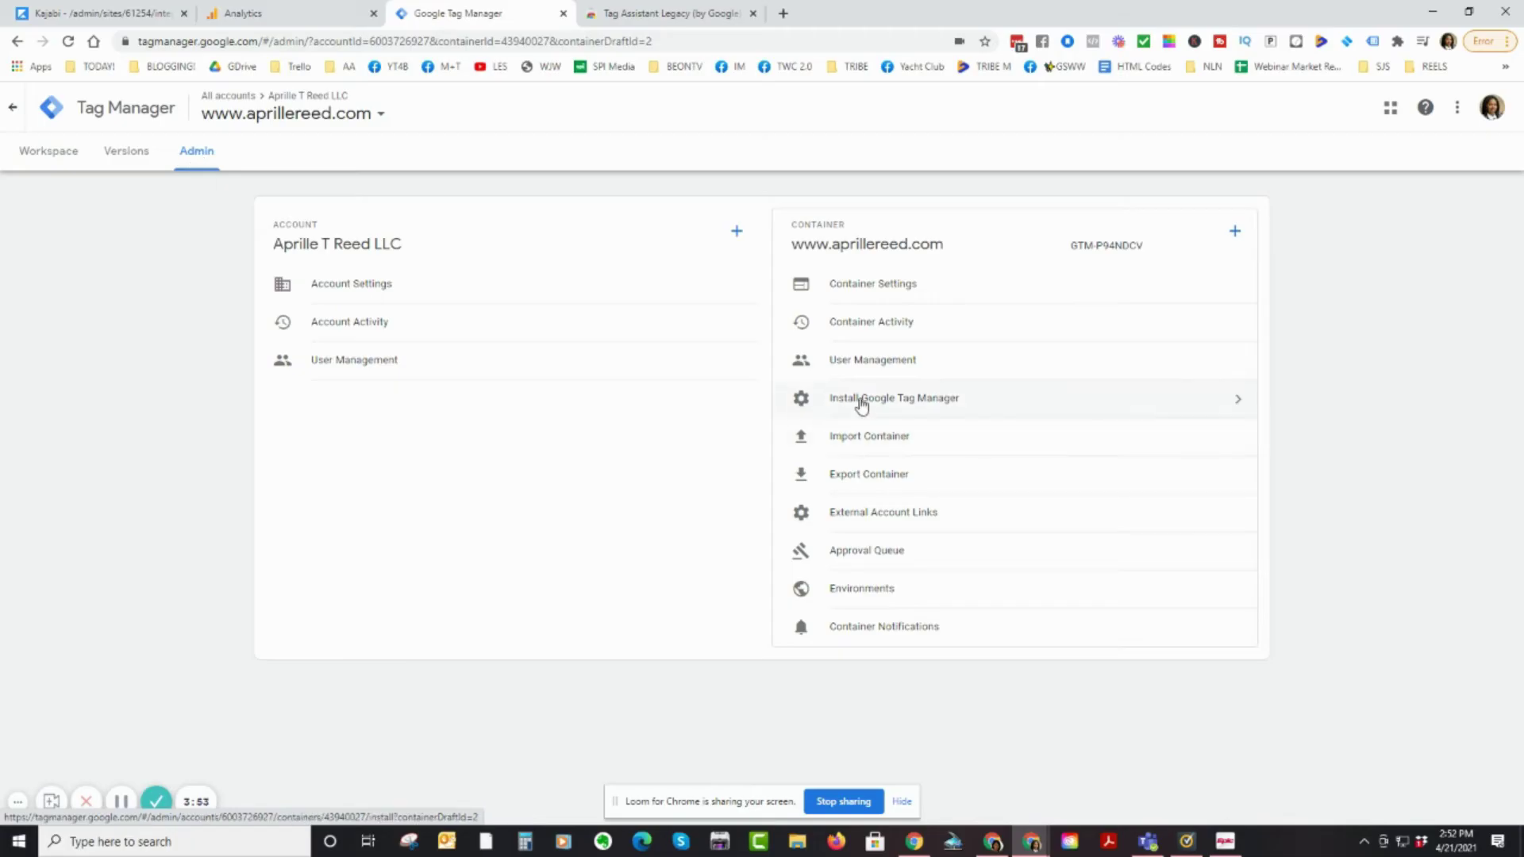
{"action": "left_click", "coordinate": [917, 407]}
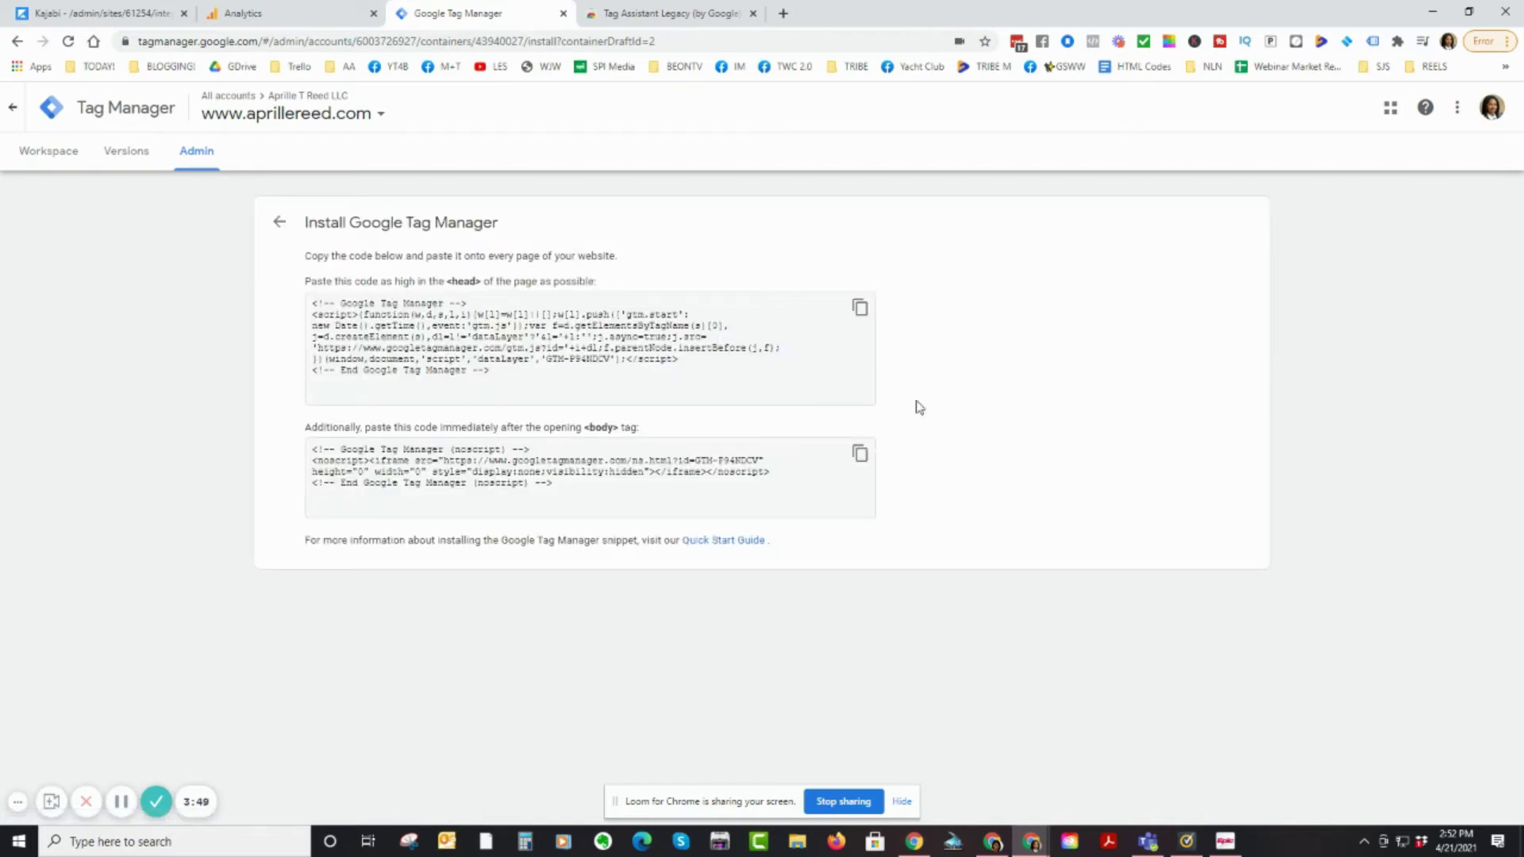
{"action": "left_click", "coordinate": [511, 379]}
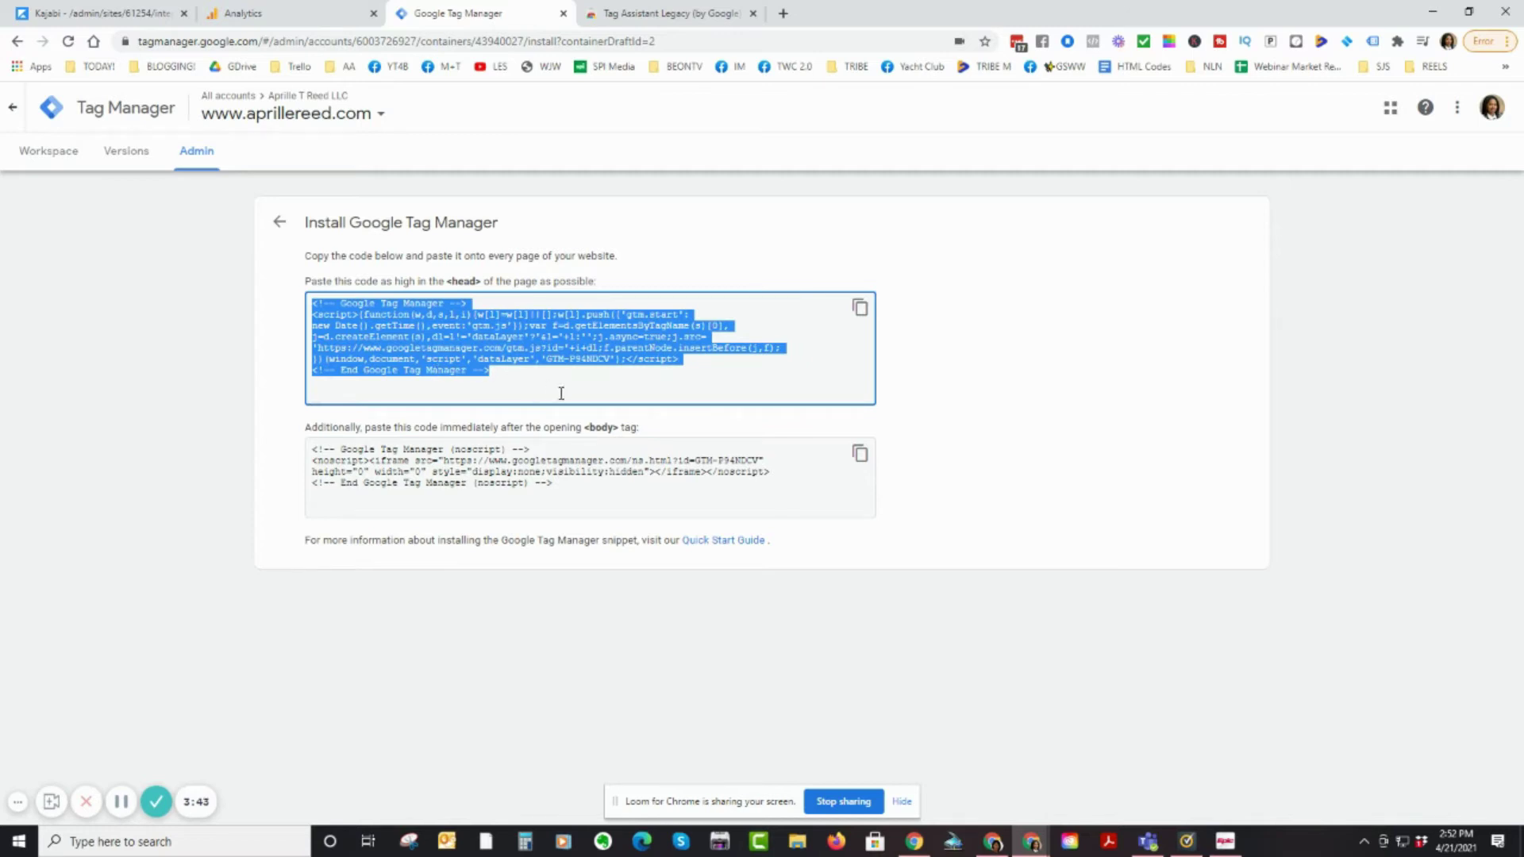
{"action": "left_click", "coordinate": [104, 14]}
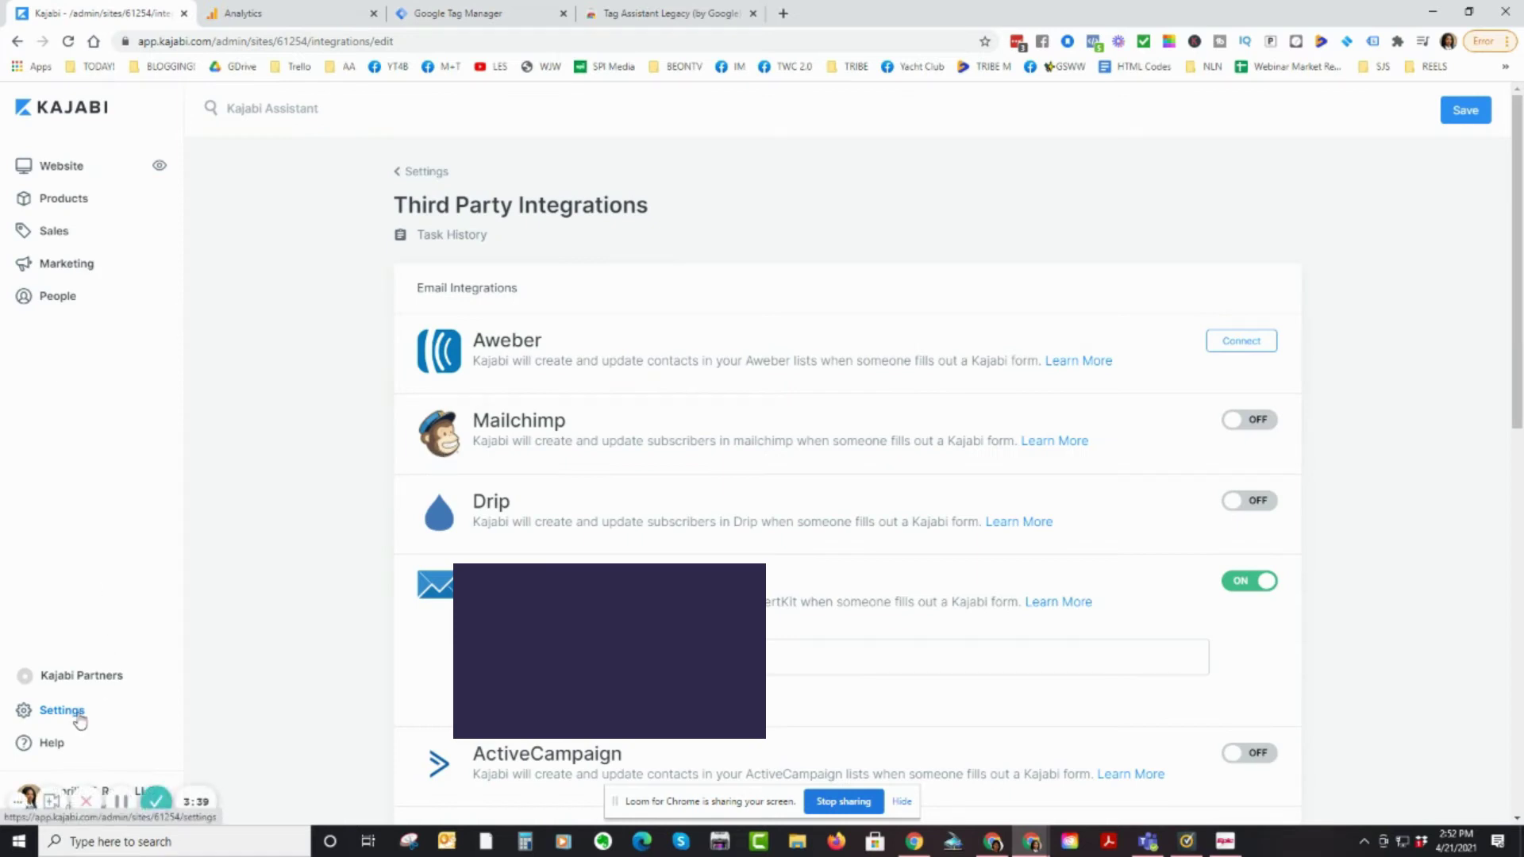
Step: In Site Details, put the GTM head snippet into the expanded header page scripts box
{"action": "left_click", "coordinate": [77, 718]}
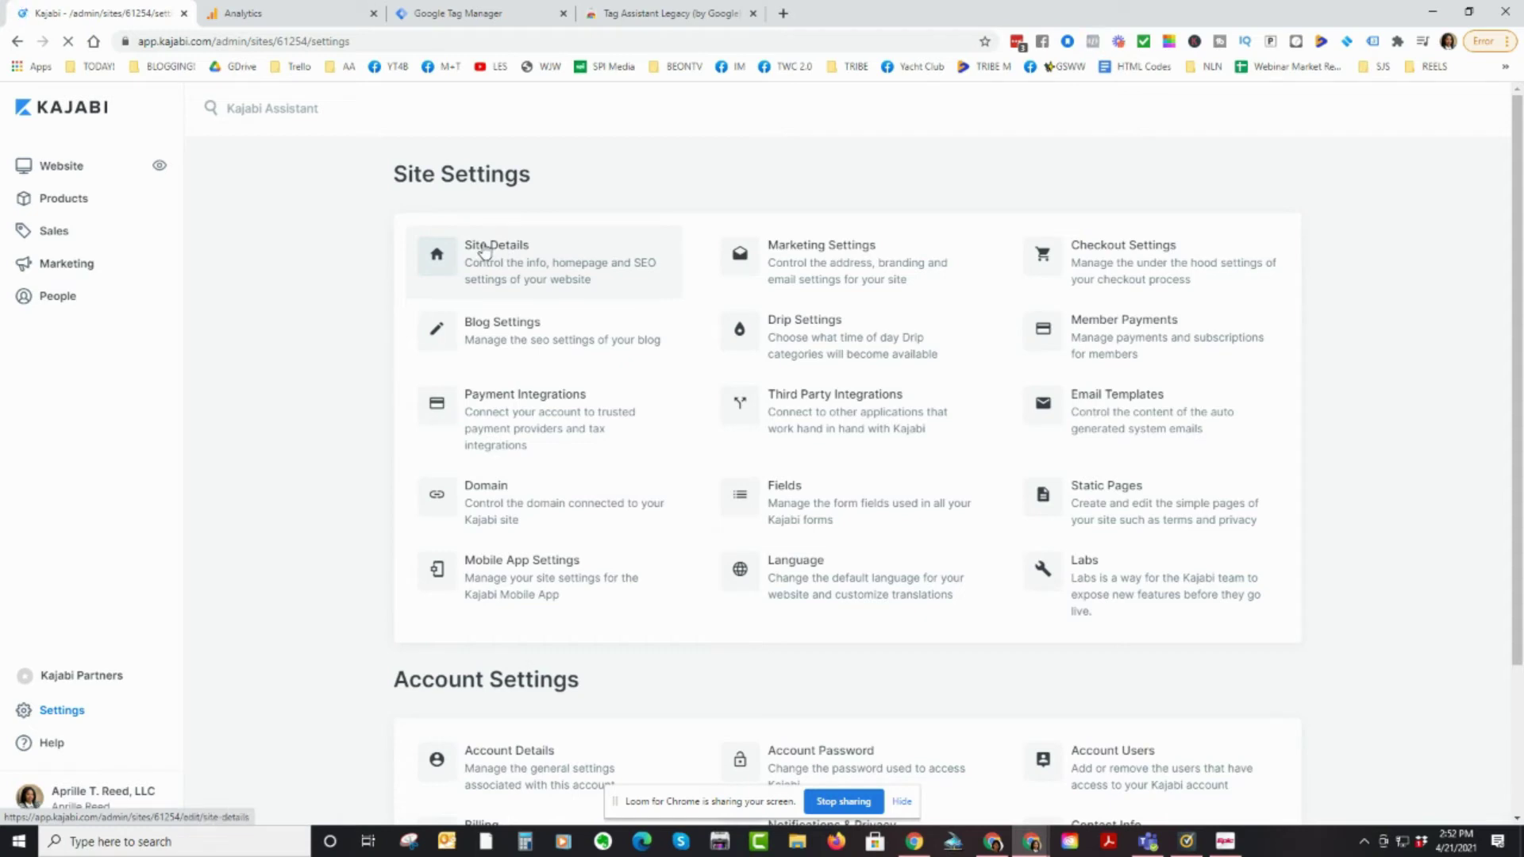
{"action": "left_click", "coordinate": [487, 256]}
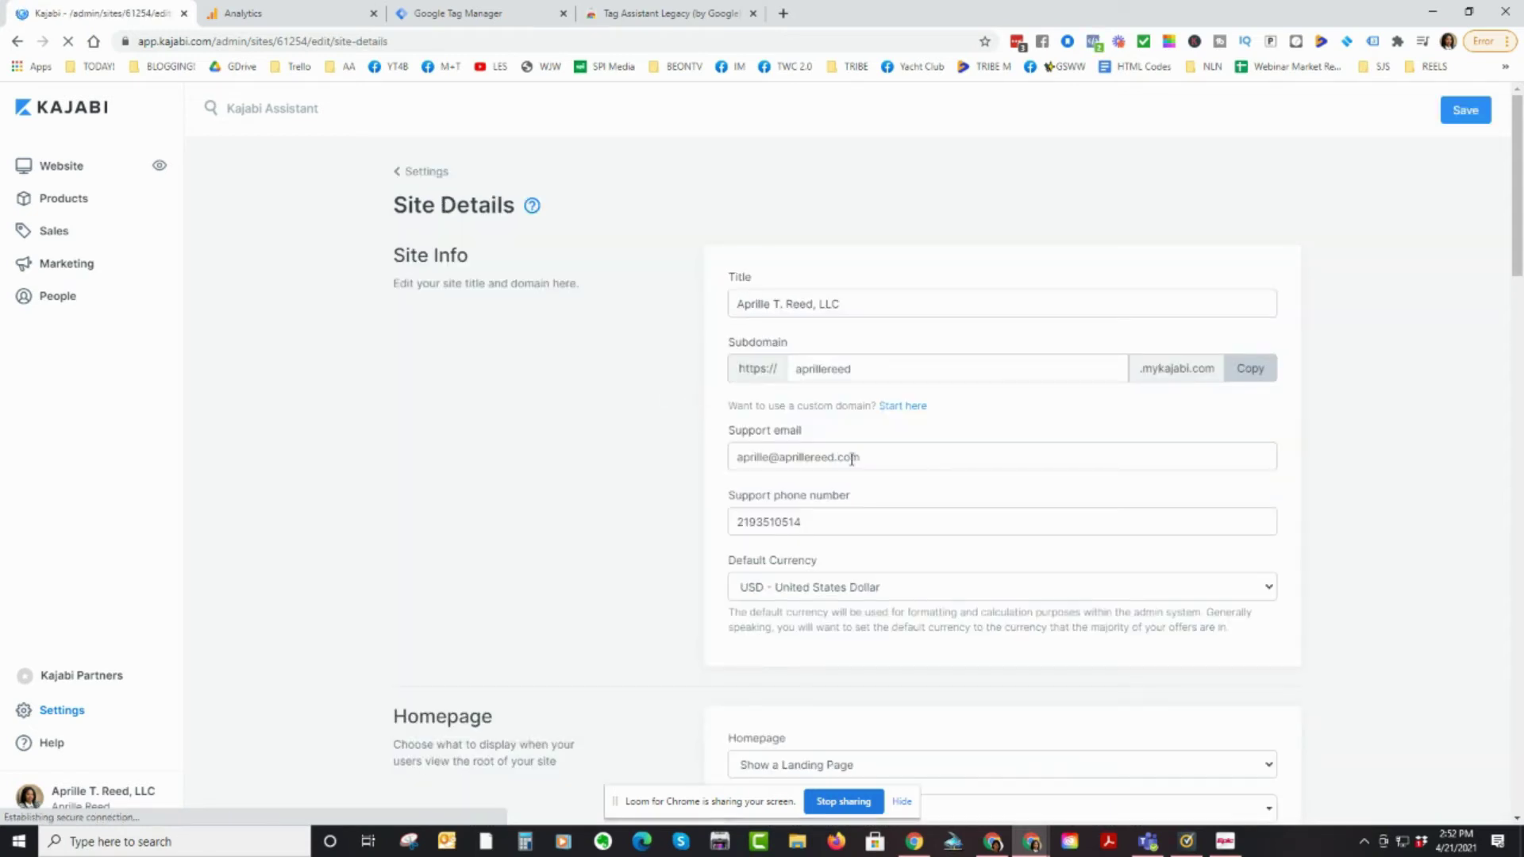
{"action": "scroll", "coordinate": [840, 476], "scroll_direction": "down", "scroll_amount": 15}
{"action": "scroll", "coordinate": [838, 488], "scroll_direction": "down", "scroll_amount": 5}
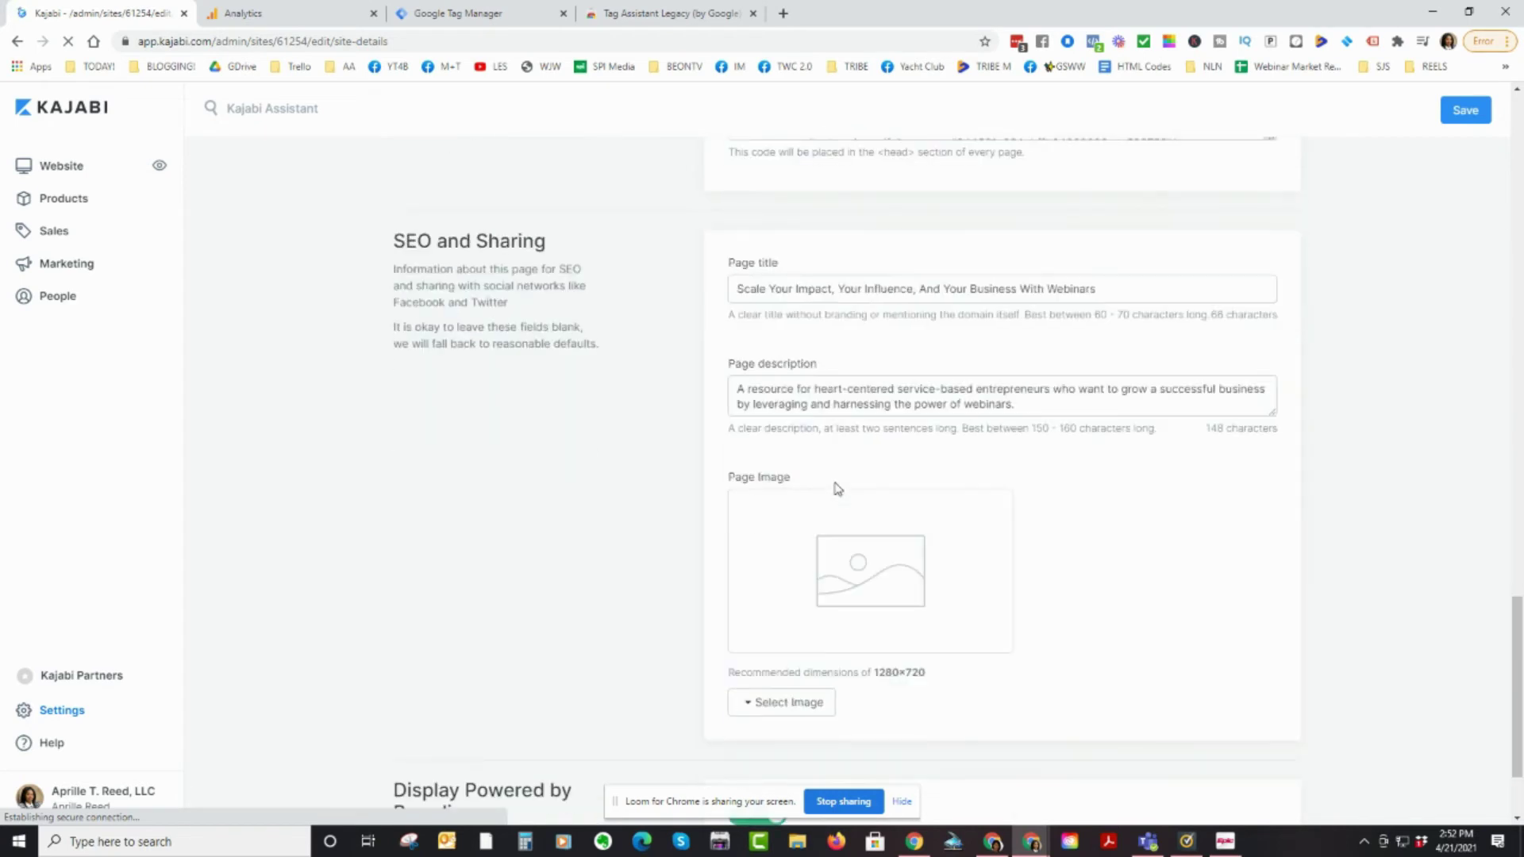
{"action": "scroll", "coordinate": [847, 316], "scroll_direction": "up", "scroll_amount": 5}
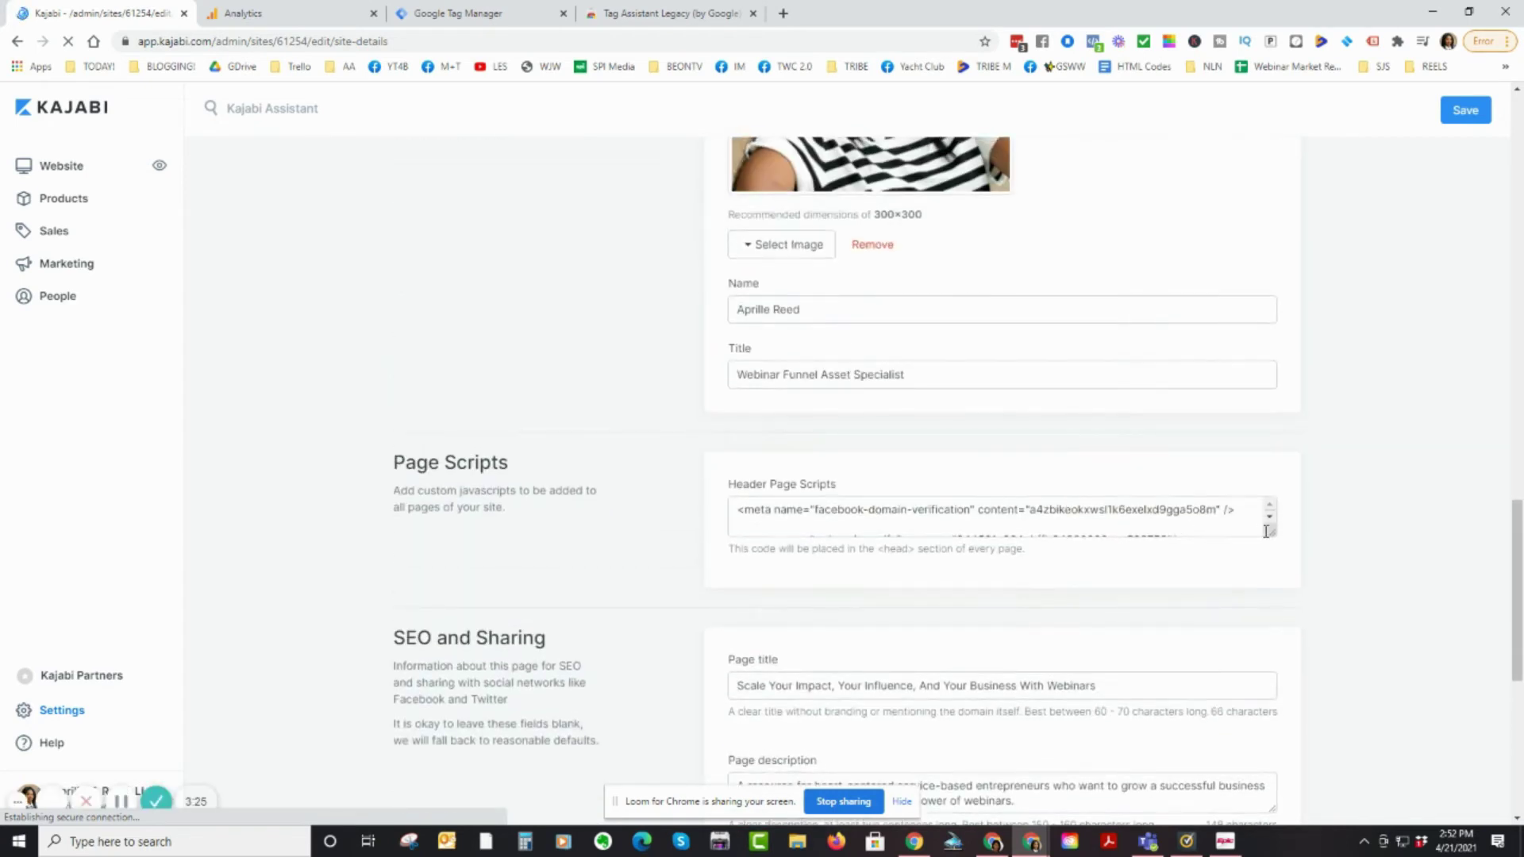
{"action": "left_click", "coordinate": [1271, 530]}
{"action": "scroll", "coordinate": [1195, 734], "scroll_direction": "down", "scroll_amount": 8}
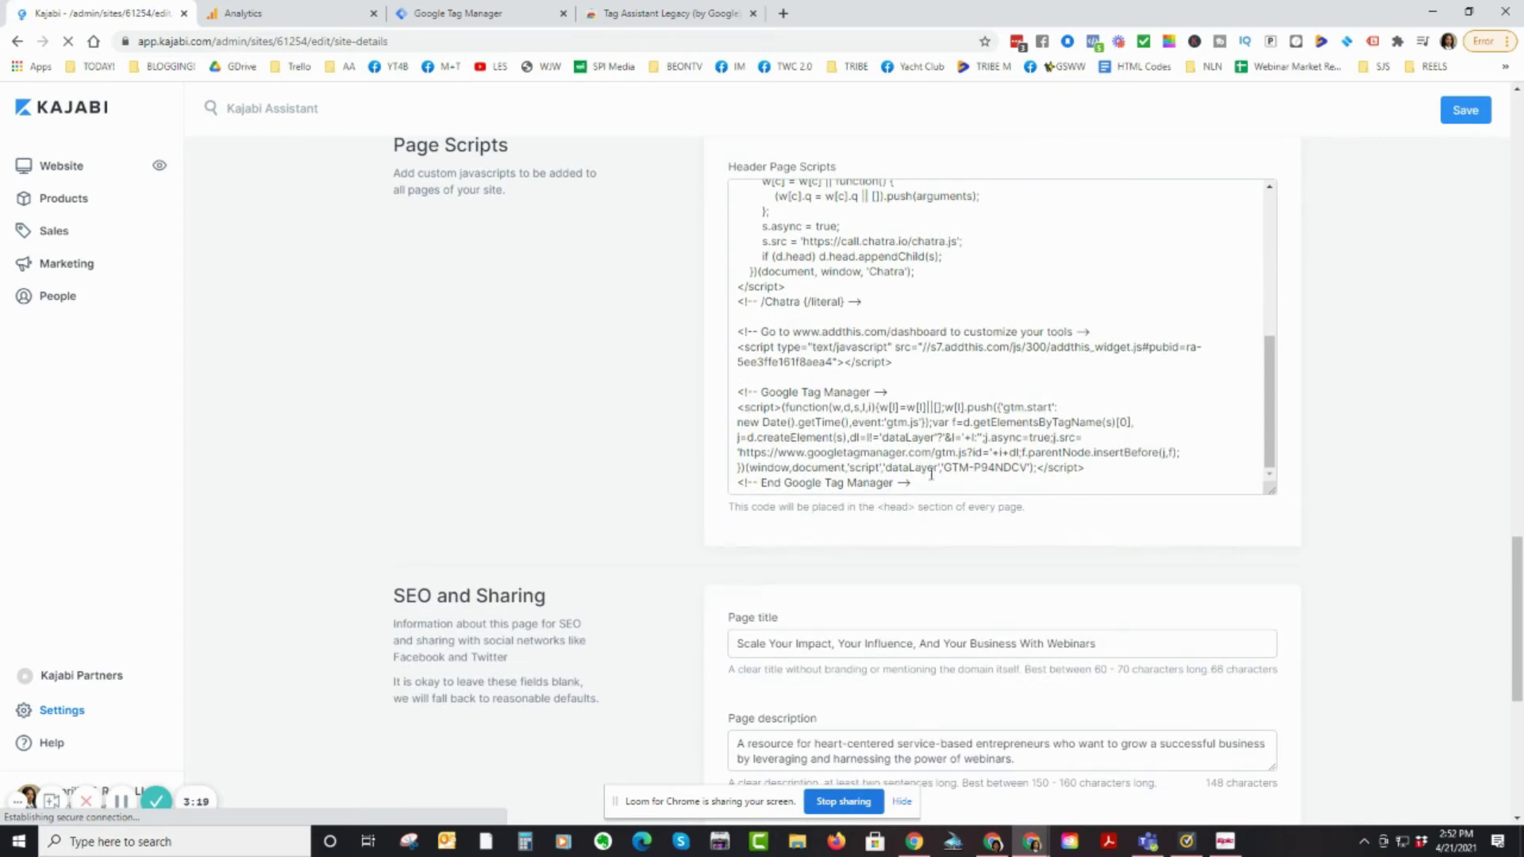
{"action": "scroll", "coordinate": [830, 410], "scroll_direction": "up", "scroll_amount": 5}
{"action": "scroll", "coordinate": [793, 287], "scroll_direction": "down", "scroll_amount": 10}
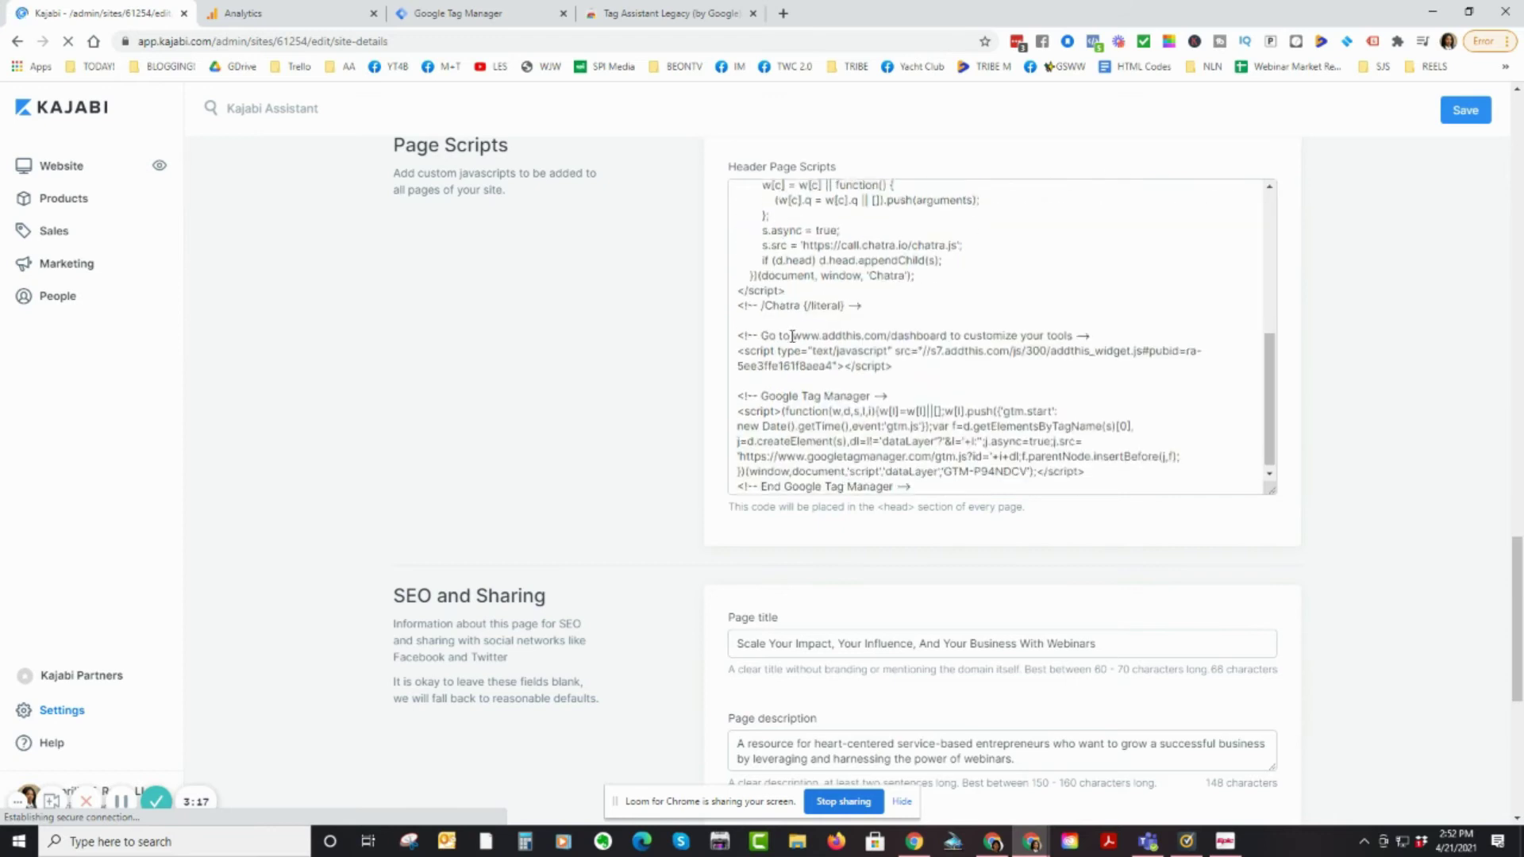
{"action": "scroll", "coordinate": [905, 252], "scroll_direction": "up", "scroll_amount": 3}
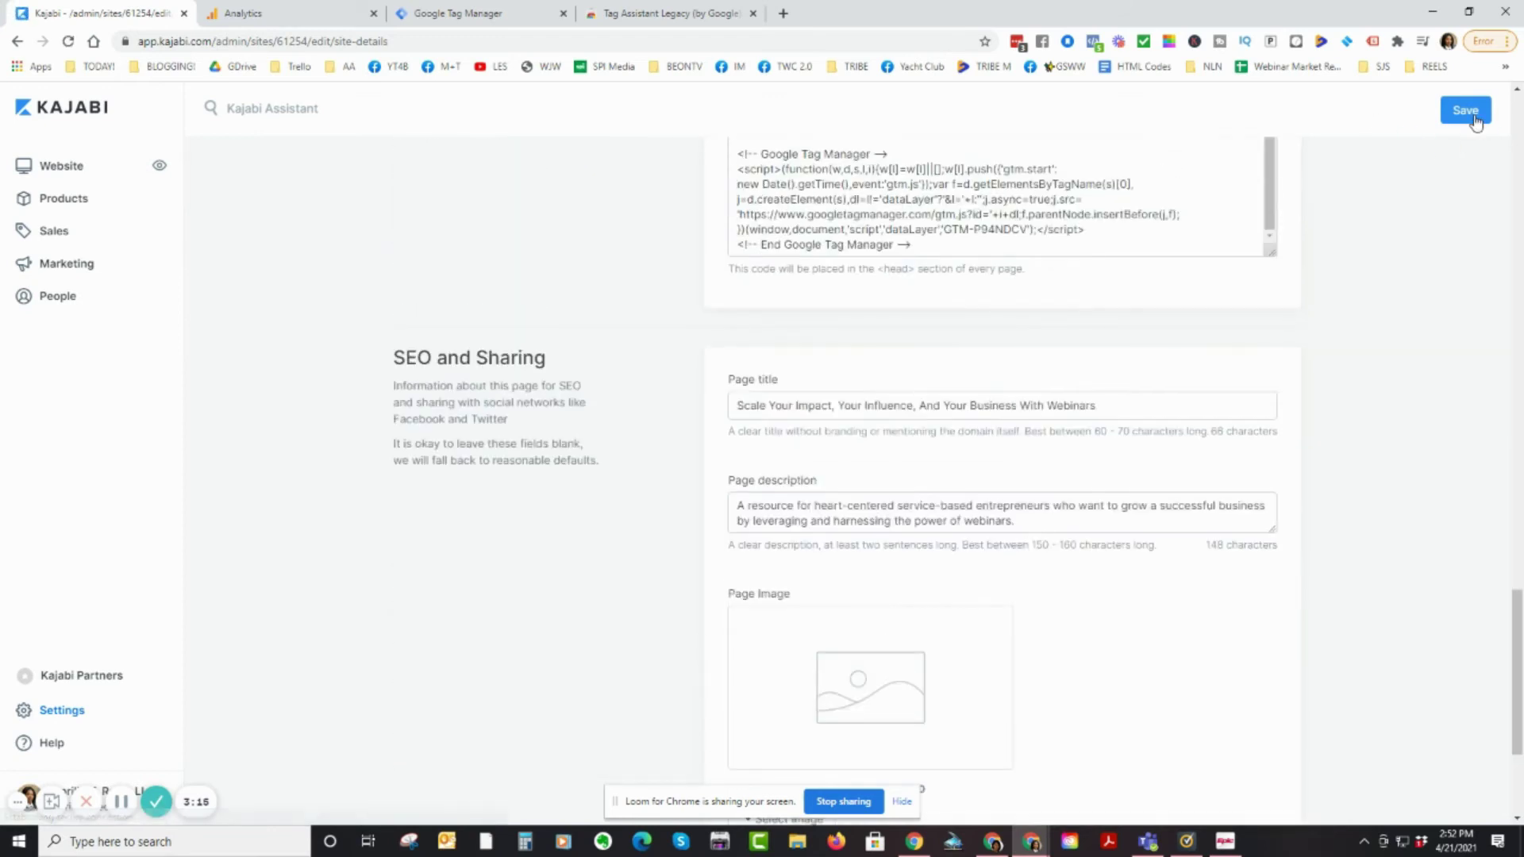
Step: Save the Site Details, then select GTM's body noscript snippet and return to Kajabi
{"action": "left_click", "coordinate": [1474, 117]}
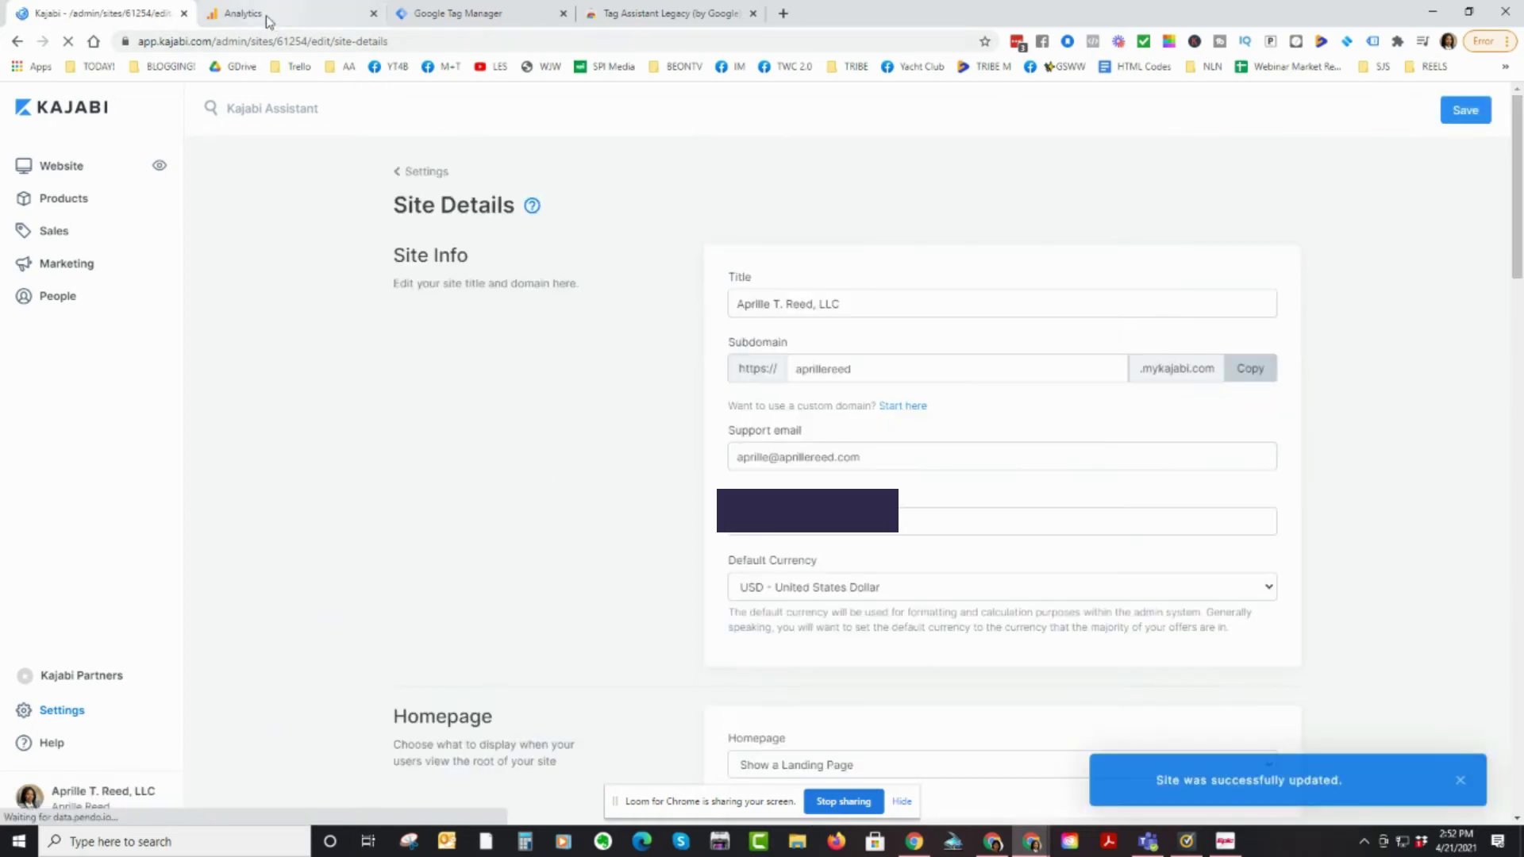
{"action": "left_click", "coordinate": [482, 19]}
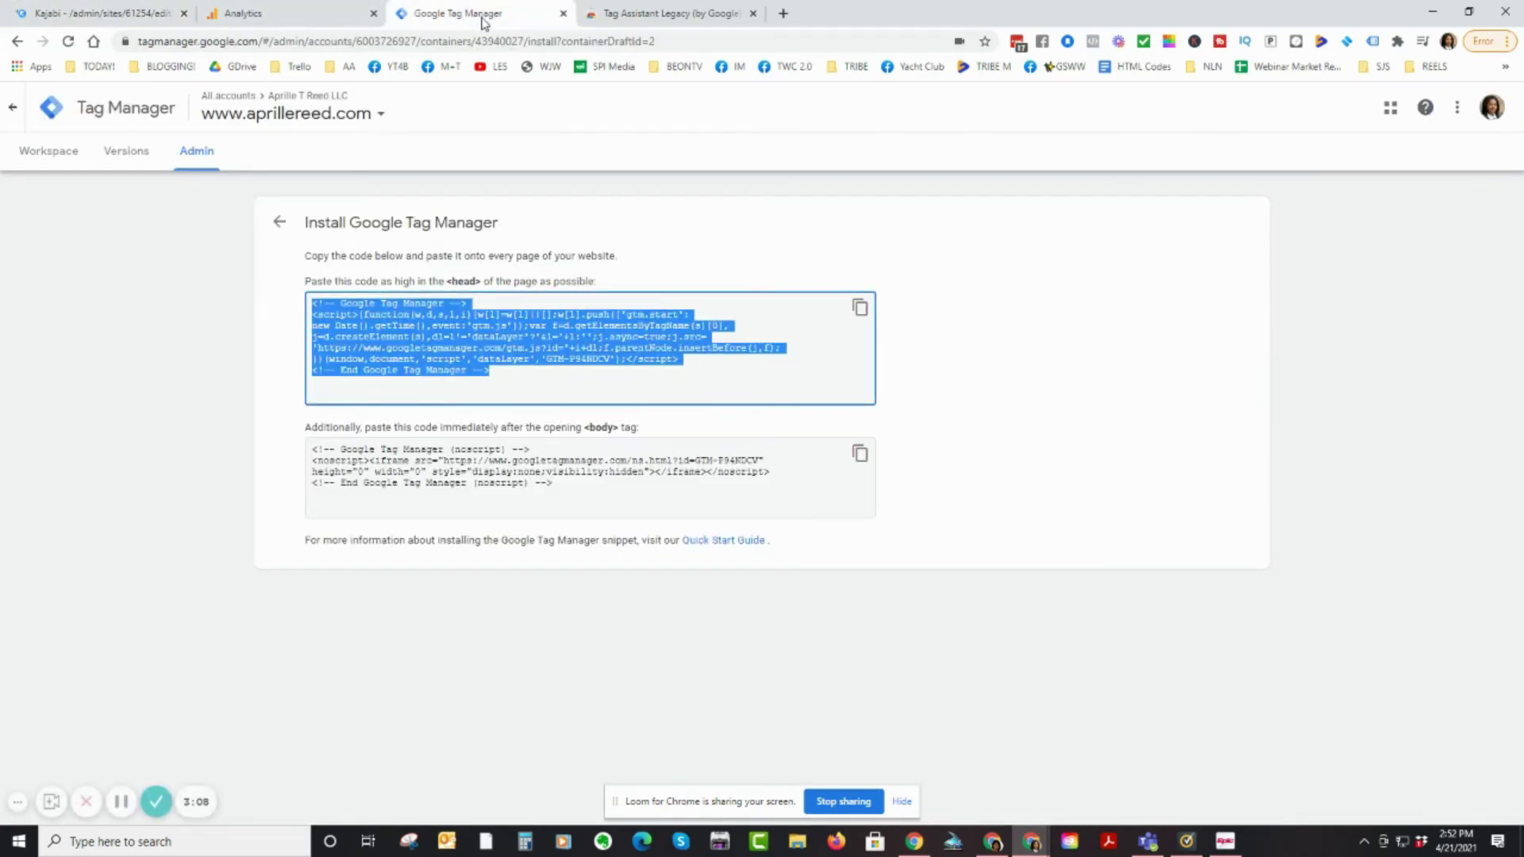
{"action": "left_click", "coordinate": [562, 485]}
{"action": "left_click_drag", "start_coordinate": [562, 485], "coordinate": [315, 444]}
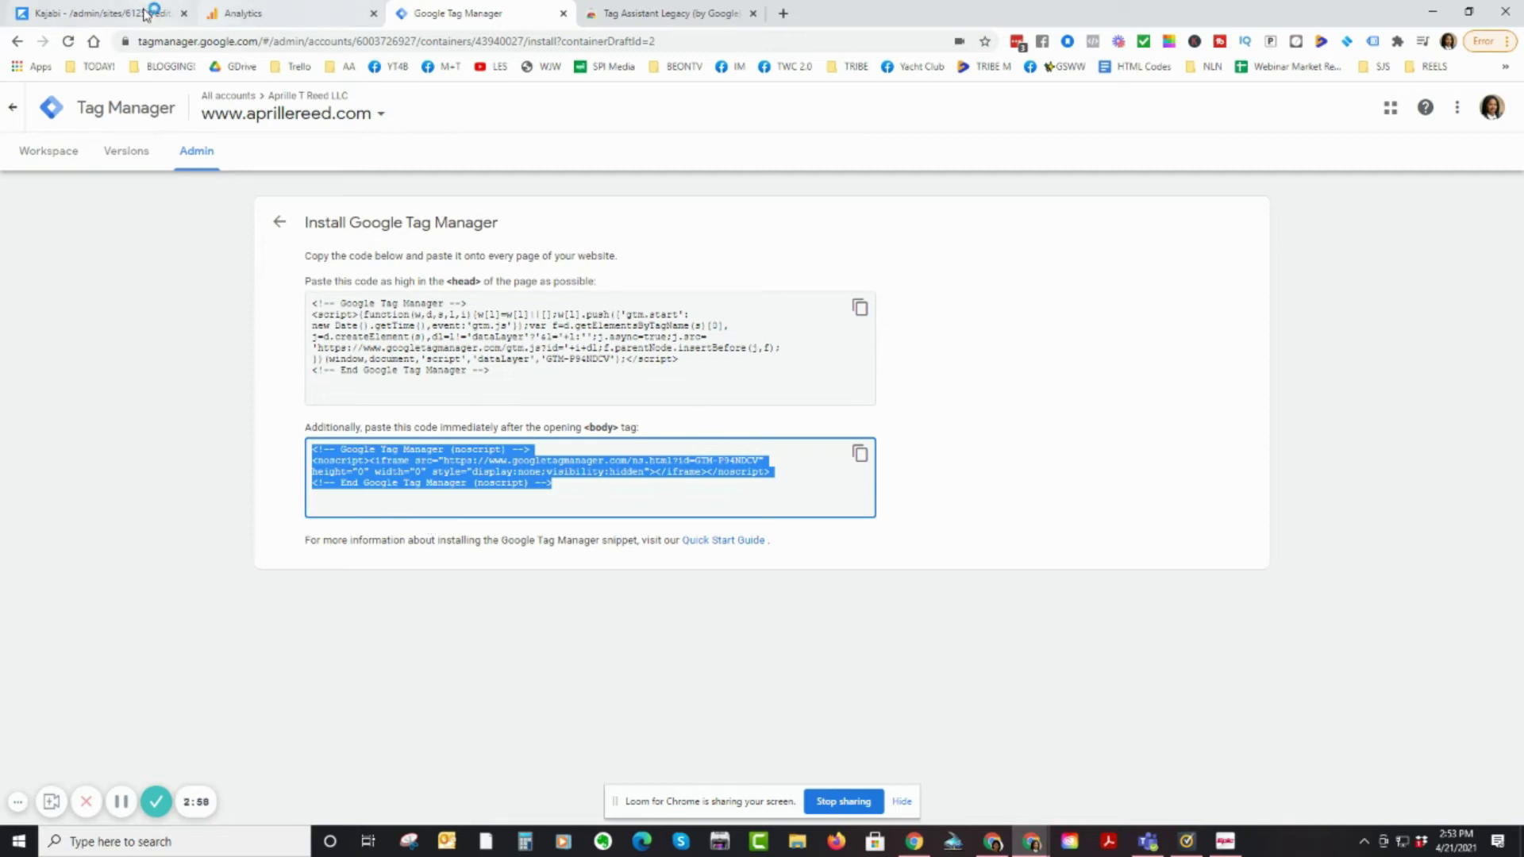
{"action": "left_click", "coordinate": [103, 13]}
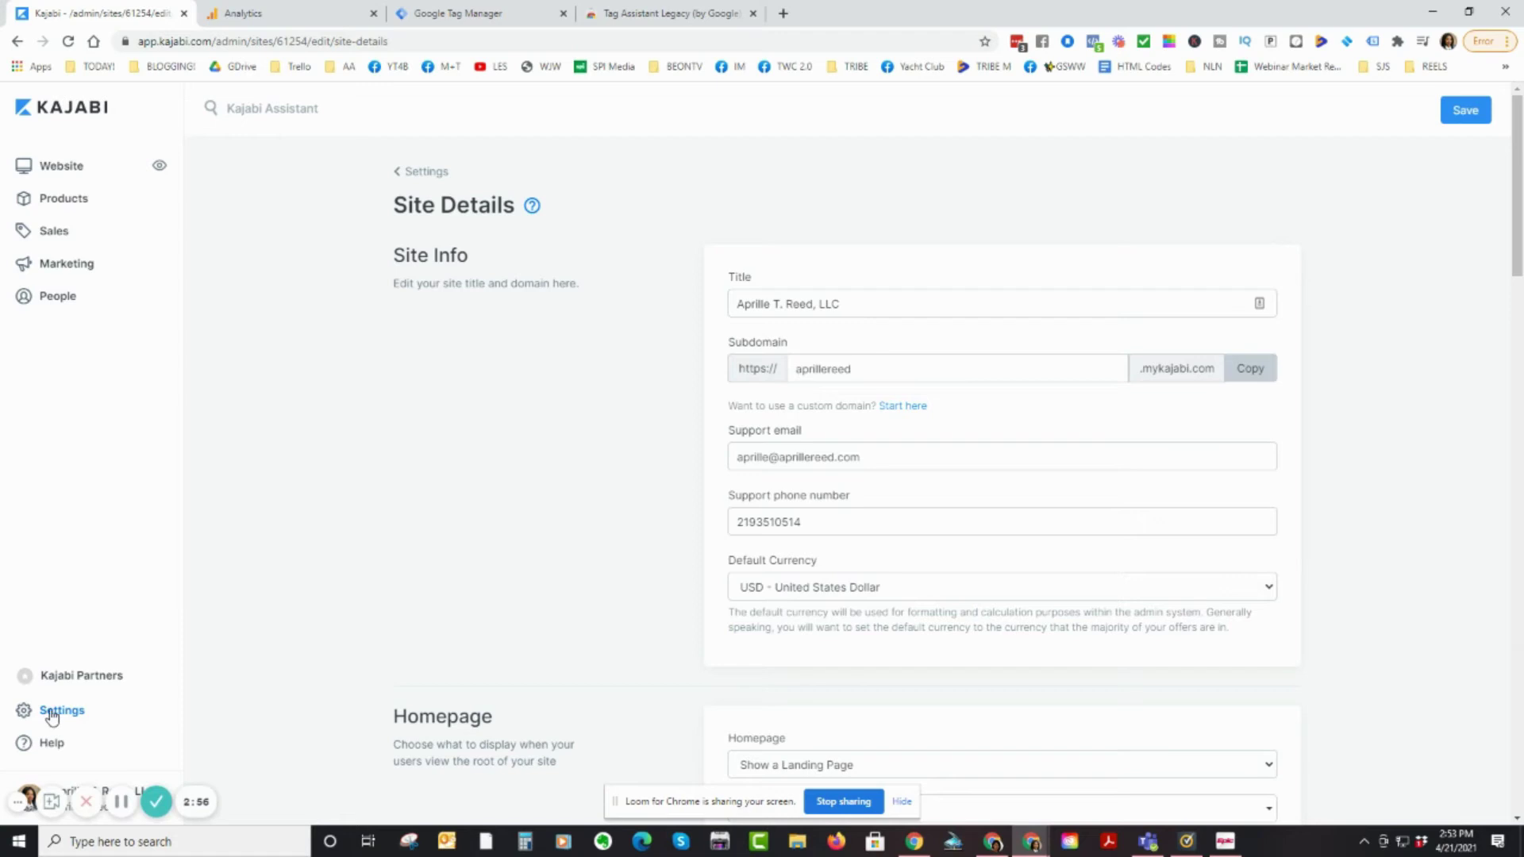
Step: From Website > Design, open the theme customizer on the Blog page
{"action": "left_click", "coordinate": [59, 168]}
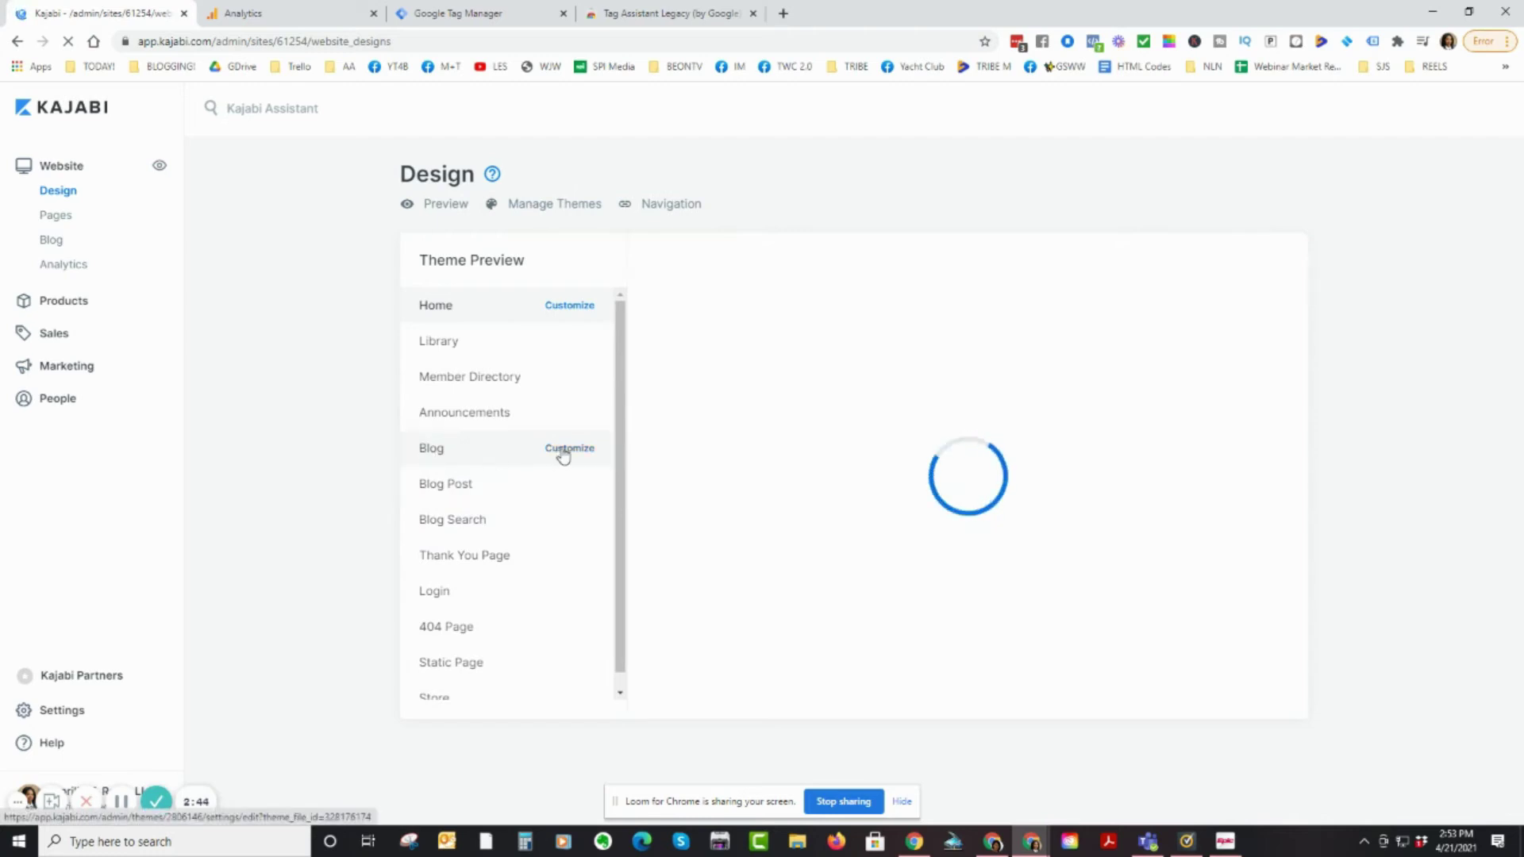
{"action": "left_click", "coordinate": [554, 455]}
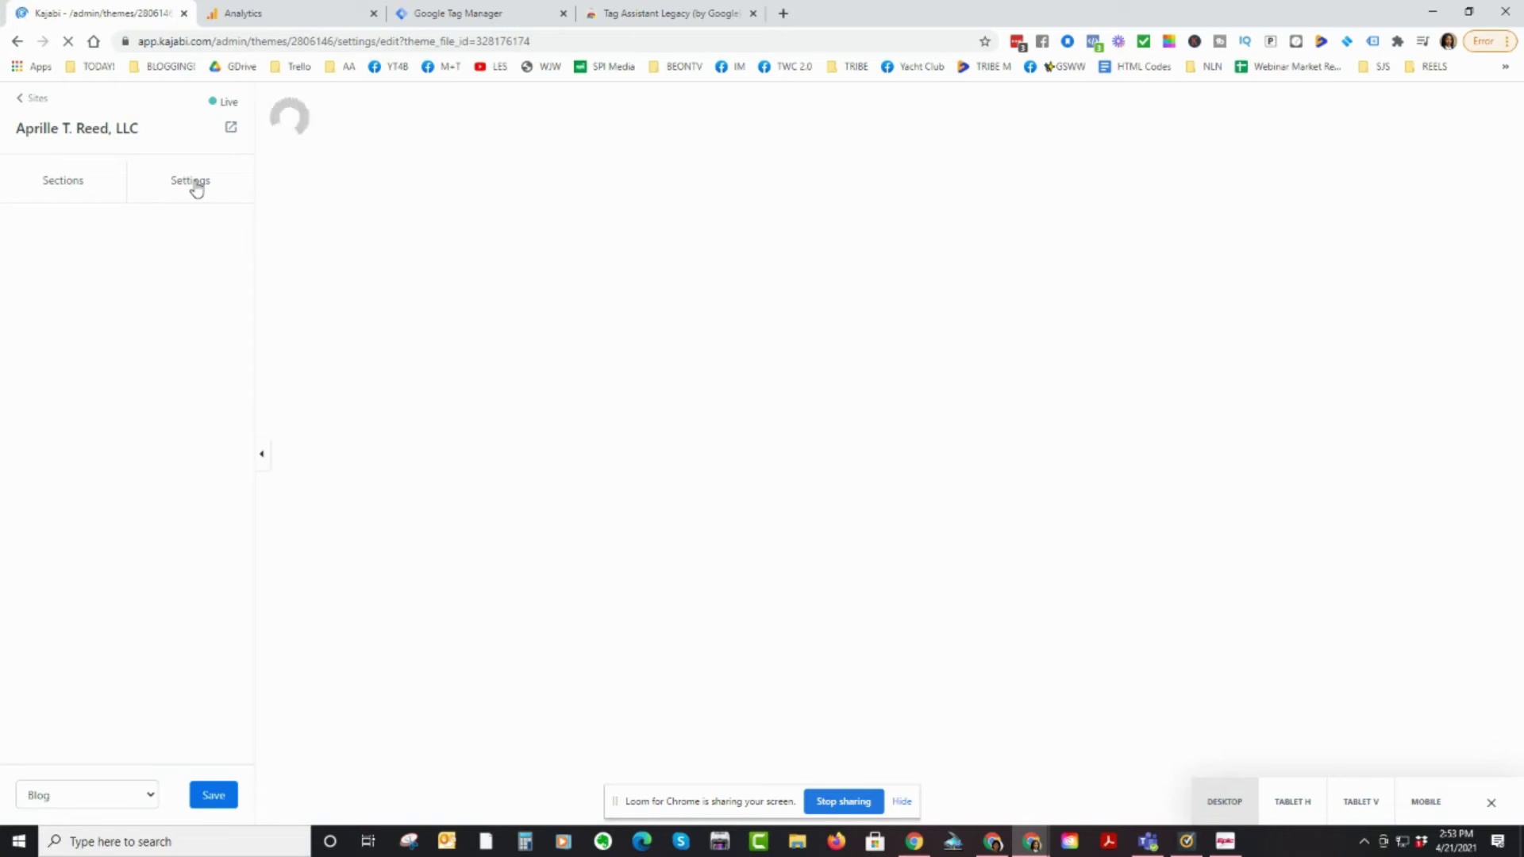
Step: Review the GTM noscript snippet in the theme's Custom Code settings, then go back to the Sites theme list
{"action": "left_click", "coordinate": [197, 189]}
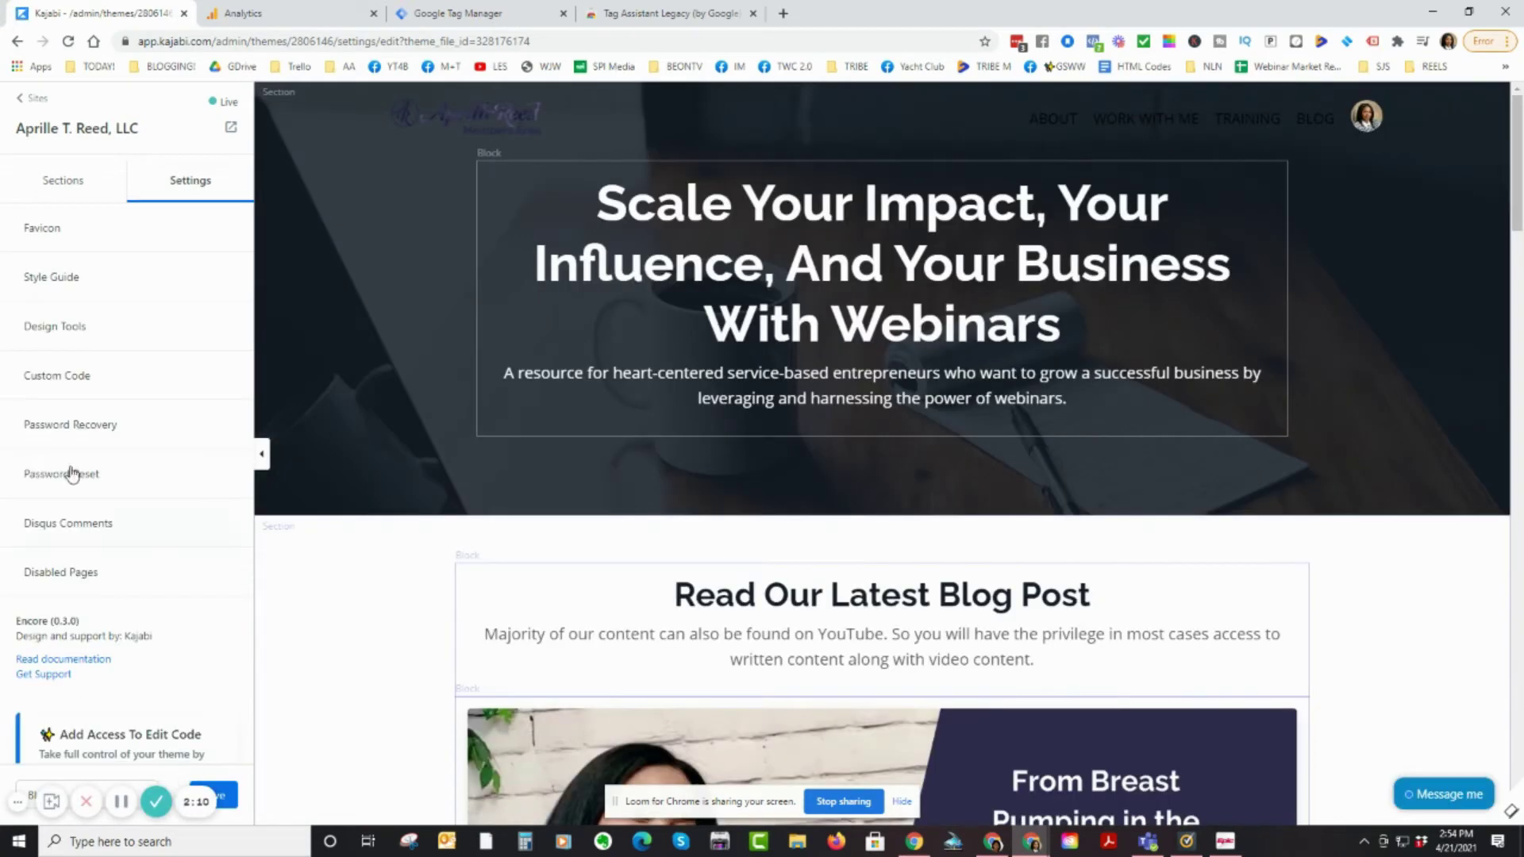
{"action": "left_click", "coordinate": [55, 379]}
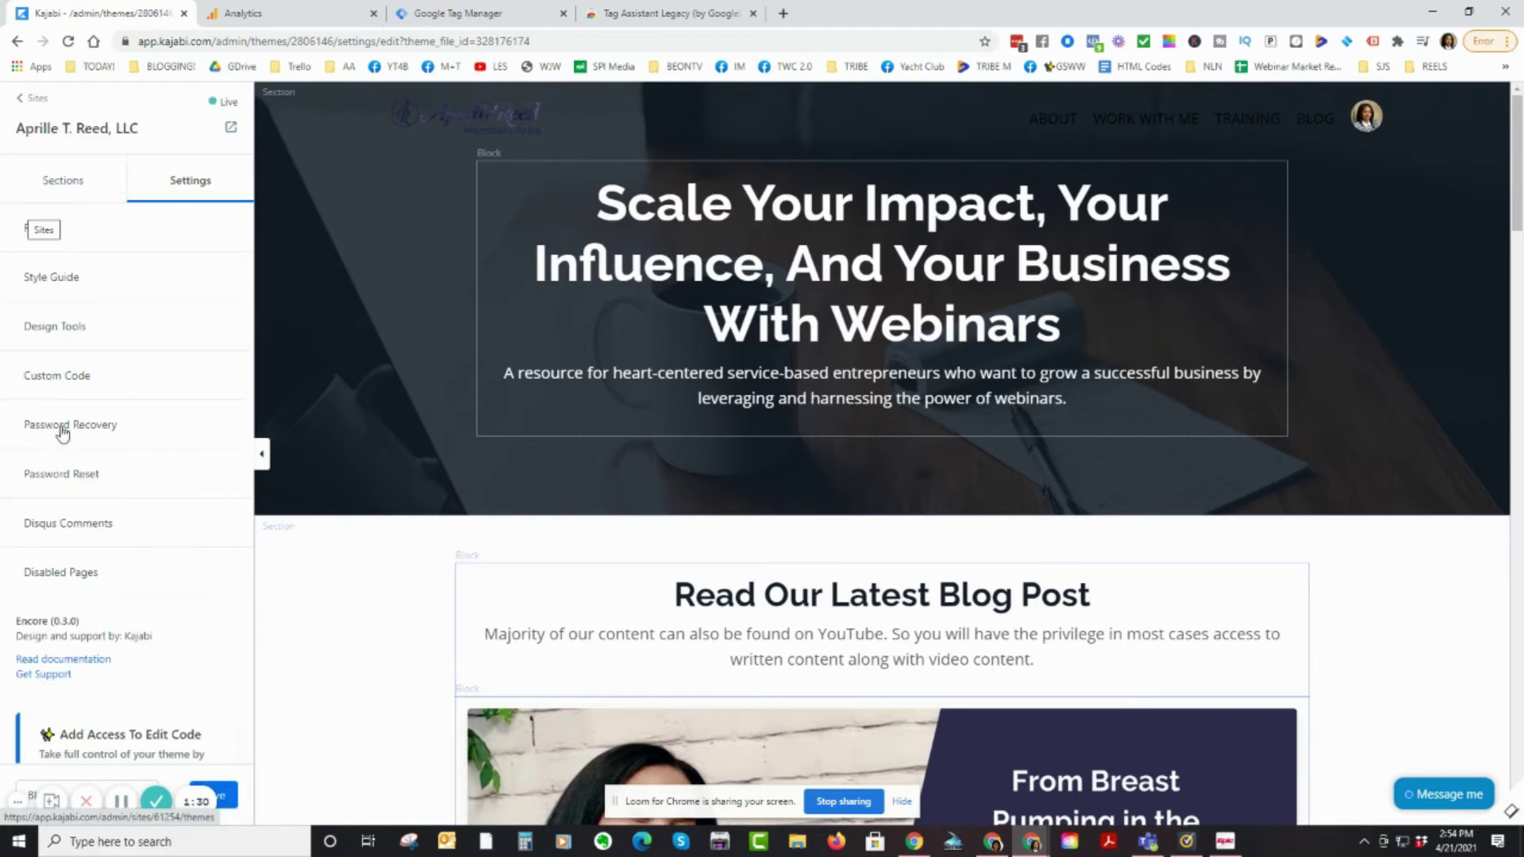
{"action": "left_click", "coordinate": [120, 802]}
{"action": "left_click", "coordinate": [120, 802]}
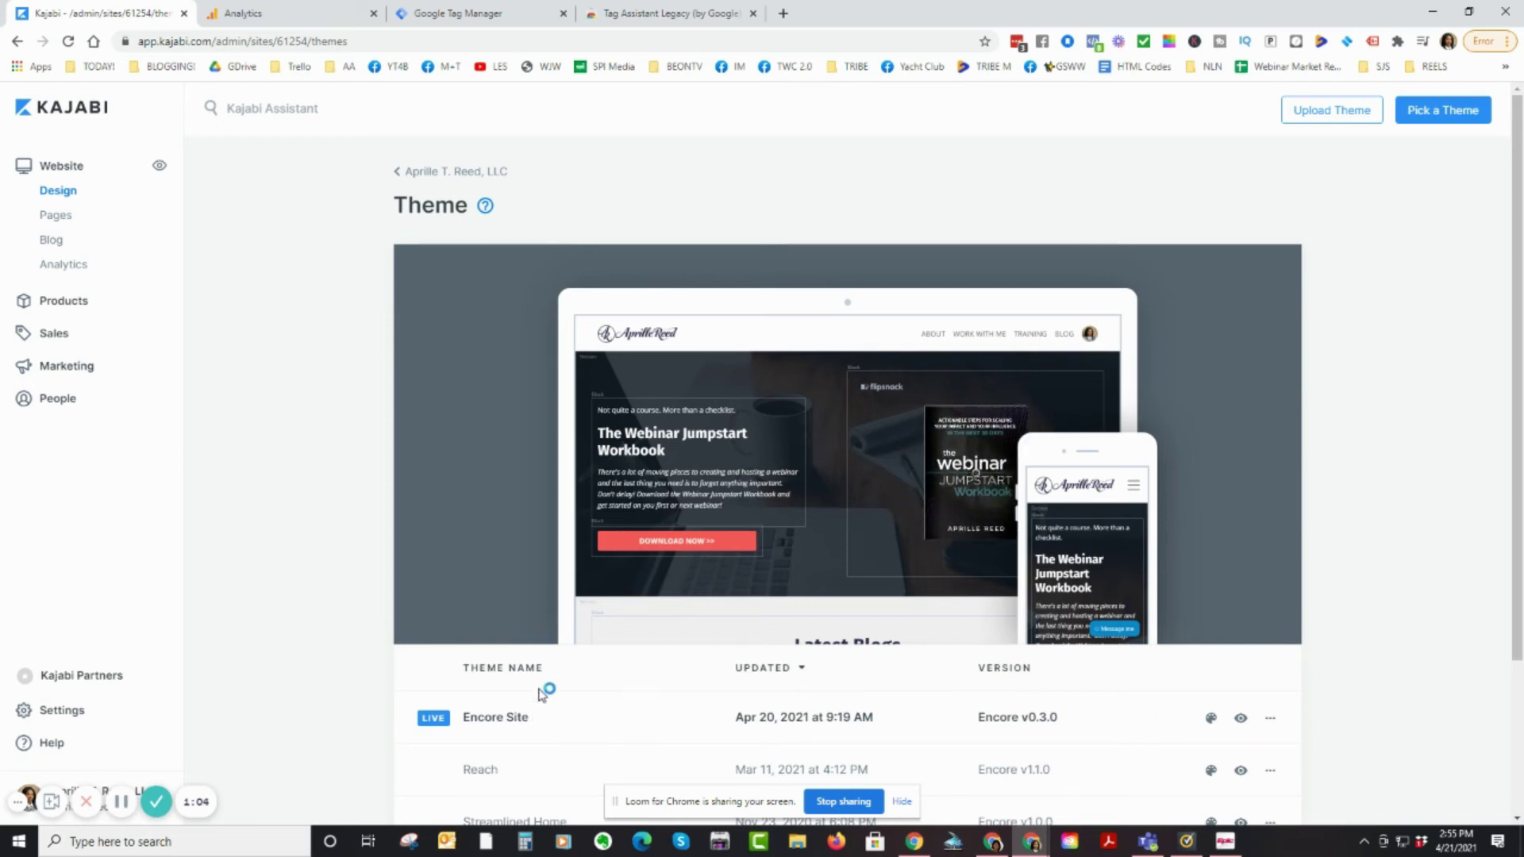
Step: Compare with the GTM body snippet, then choose Edit Code for Encore Site, which shows an upgrade prompt
{"action": "left_click", "coordinate": [459, 14]}
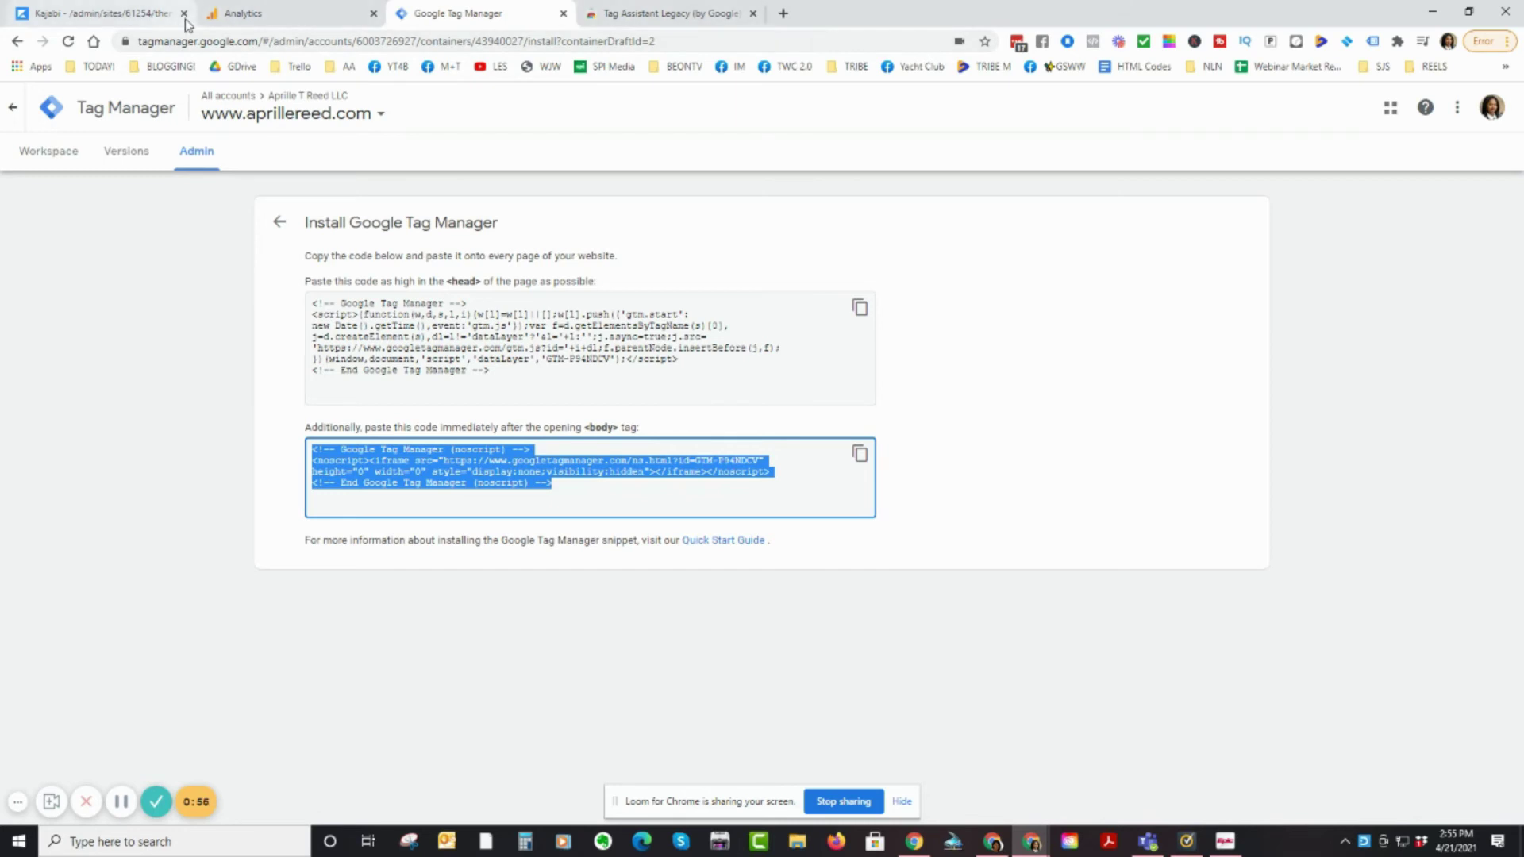
{"action": "left_click", "coordinate": [124, 14]}
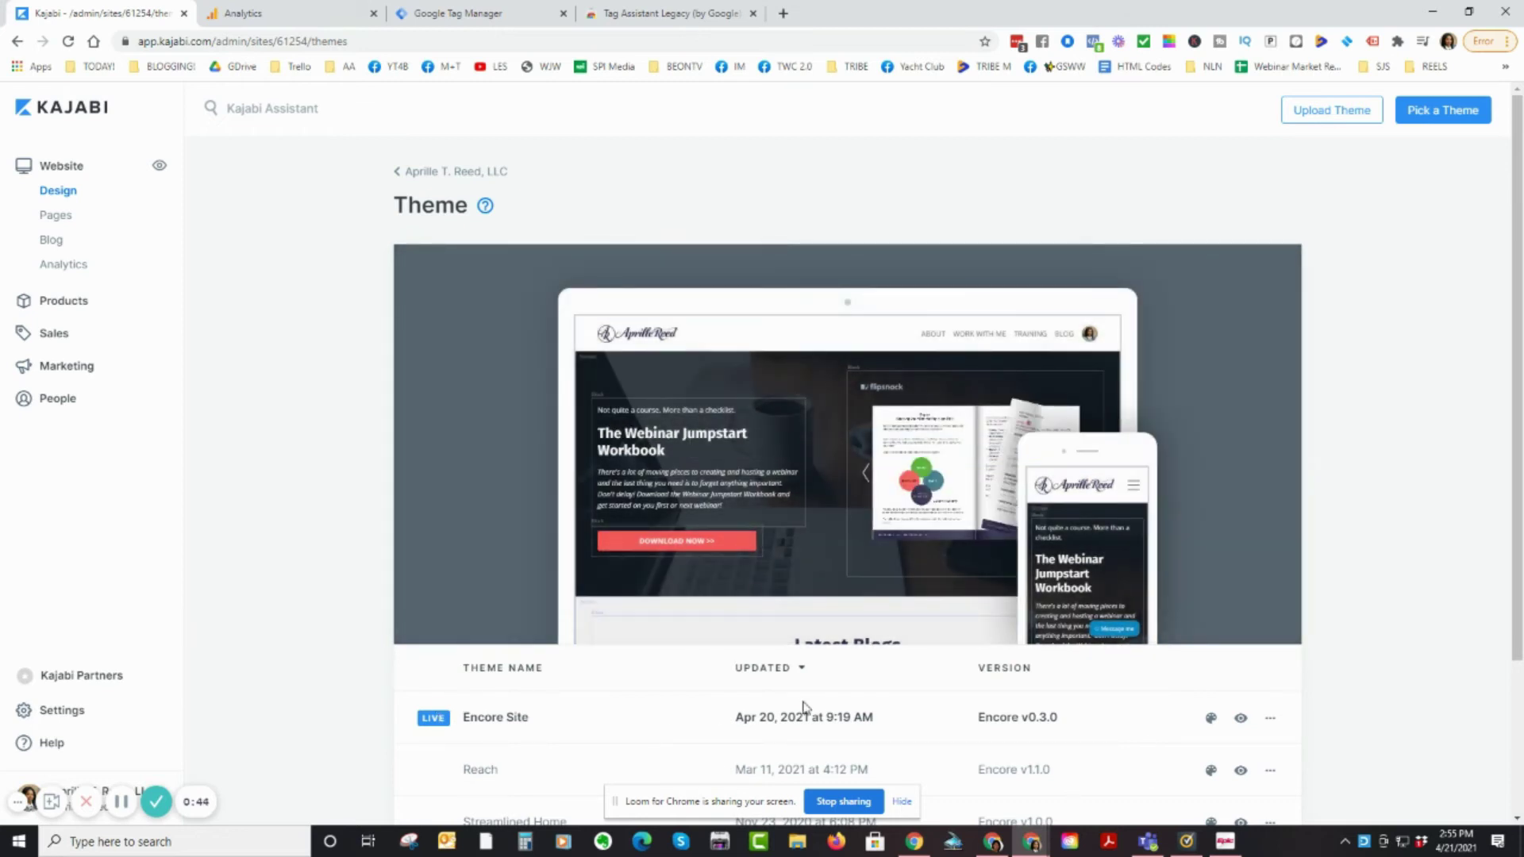
{"action": "left_click", "coordinate": [1271, 724]}
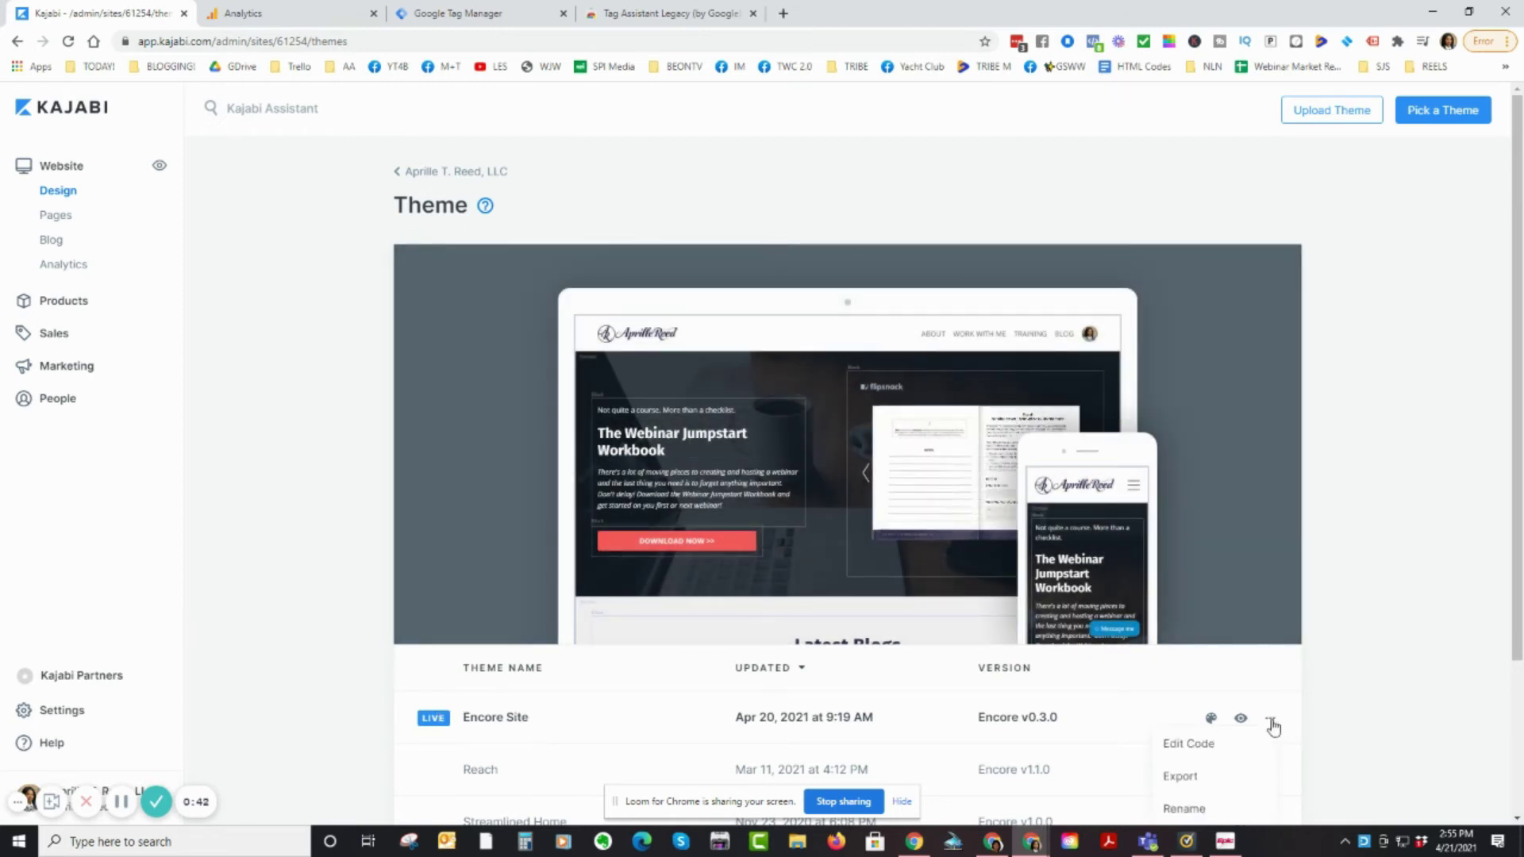
{"action": "left_click", "coordinate": [1186, 746]}
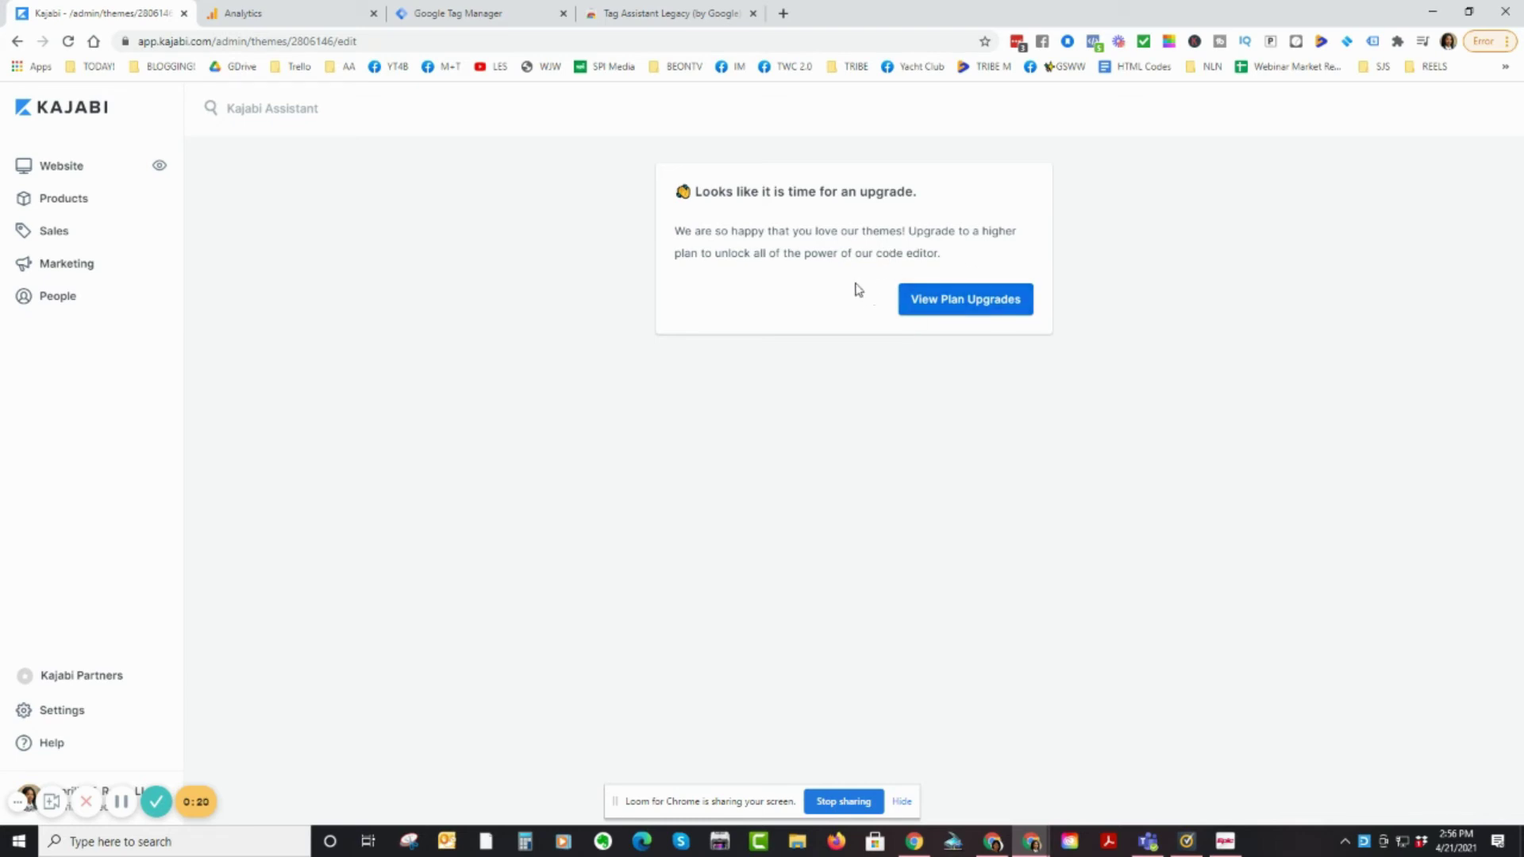
Step: Check the Tracking Id in Google Analytics Property Settings, then return to the GTM install snippets
{"action": "left_click", "coordinate": [292, 12]}
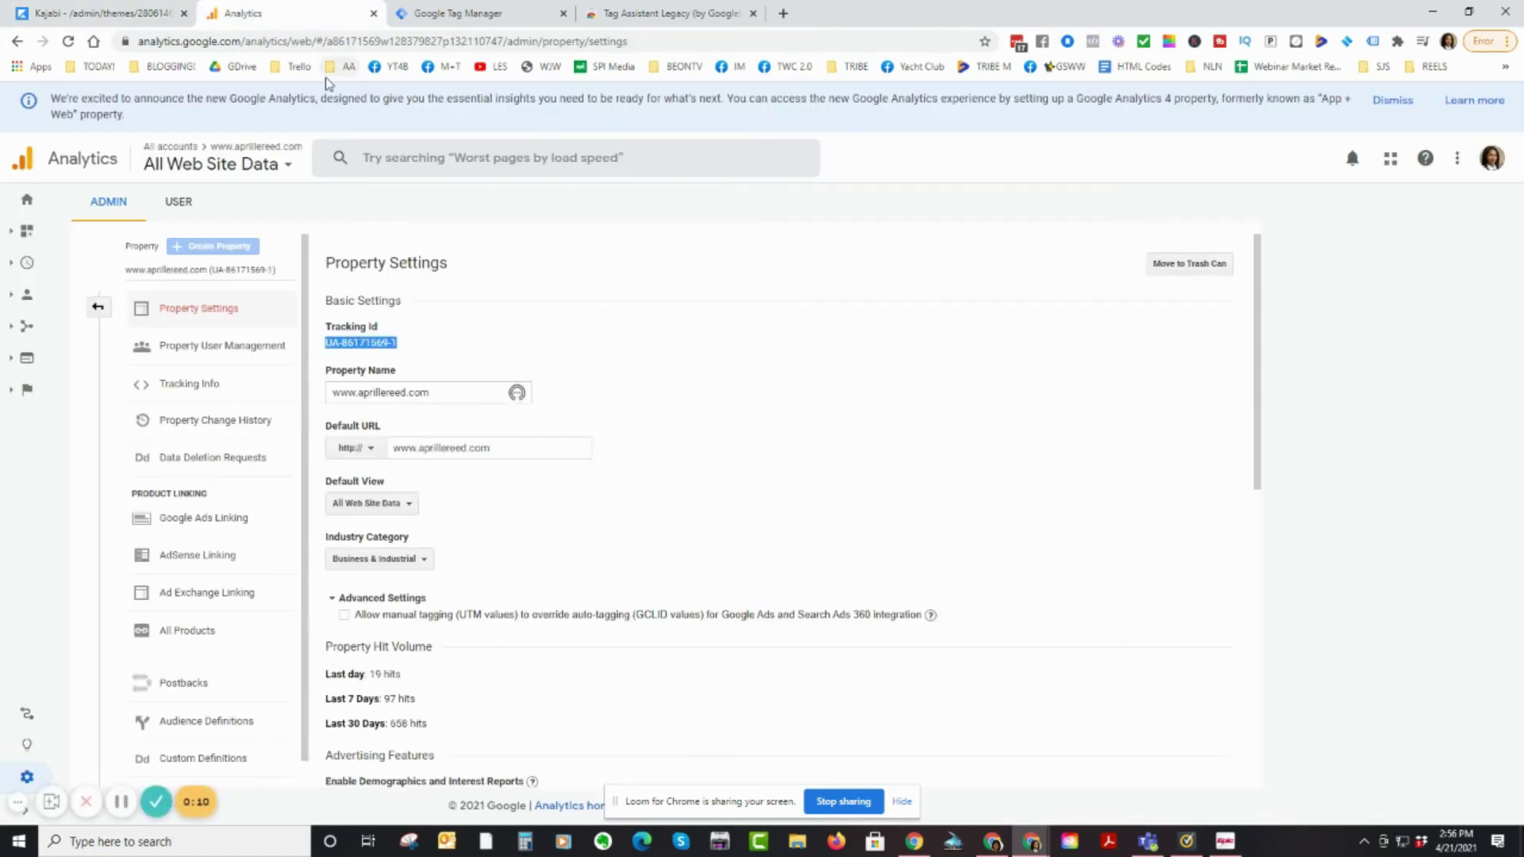
{"action": "left_click", "coordinate": [476, 13]}
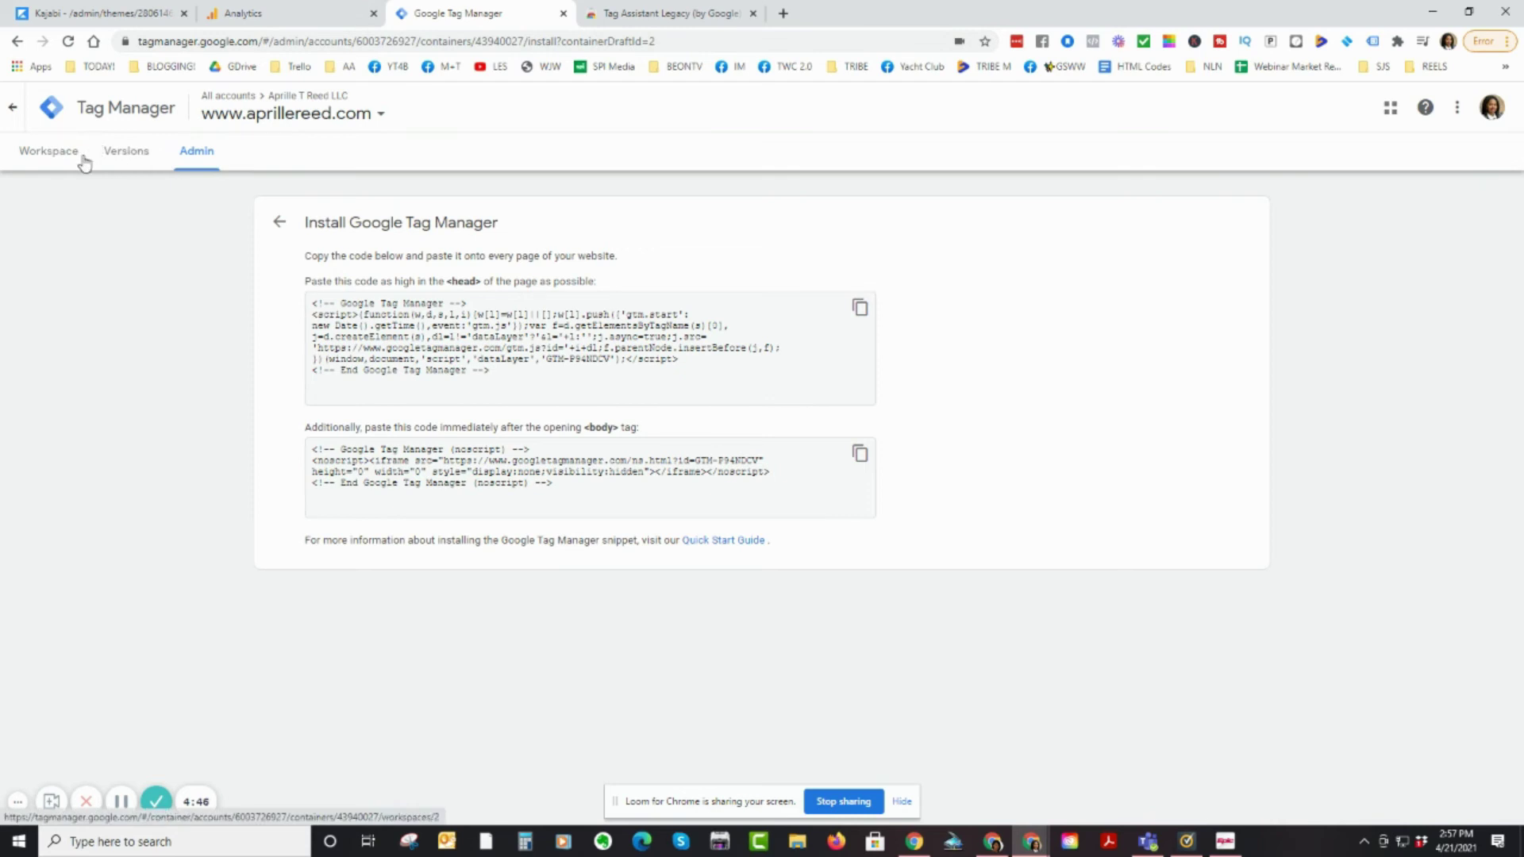
Step: Launch the container's preview from the Workspace to open Tag Assistant's Connect dialog
{"action": "left_click", "coordinate": [50, 154]}
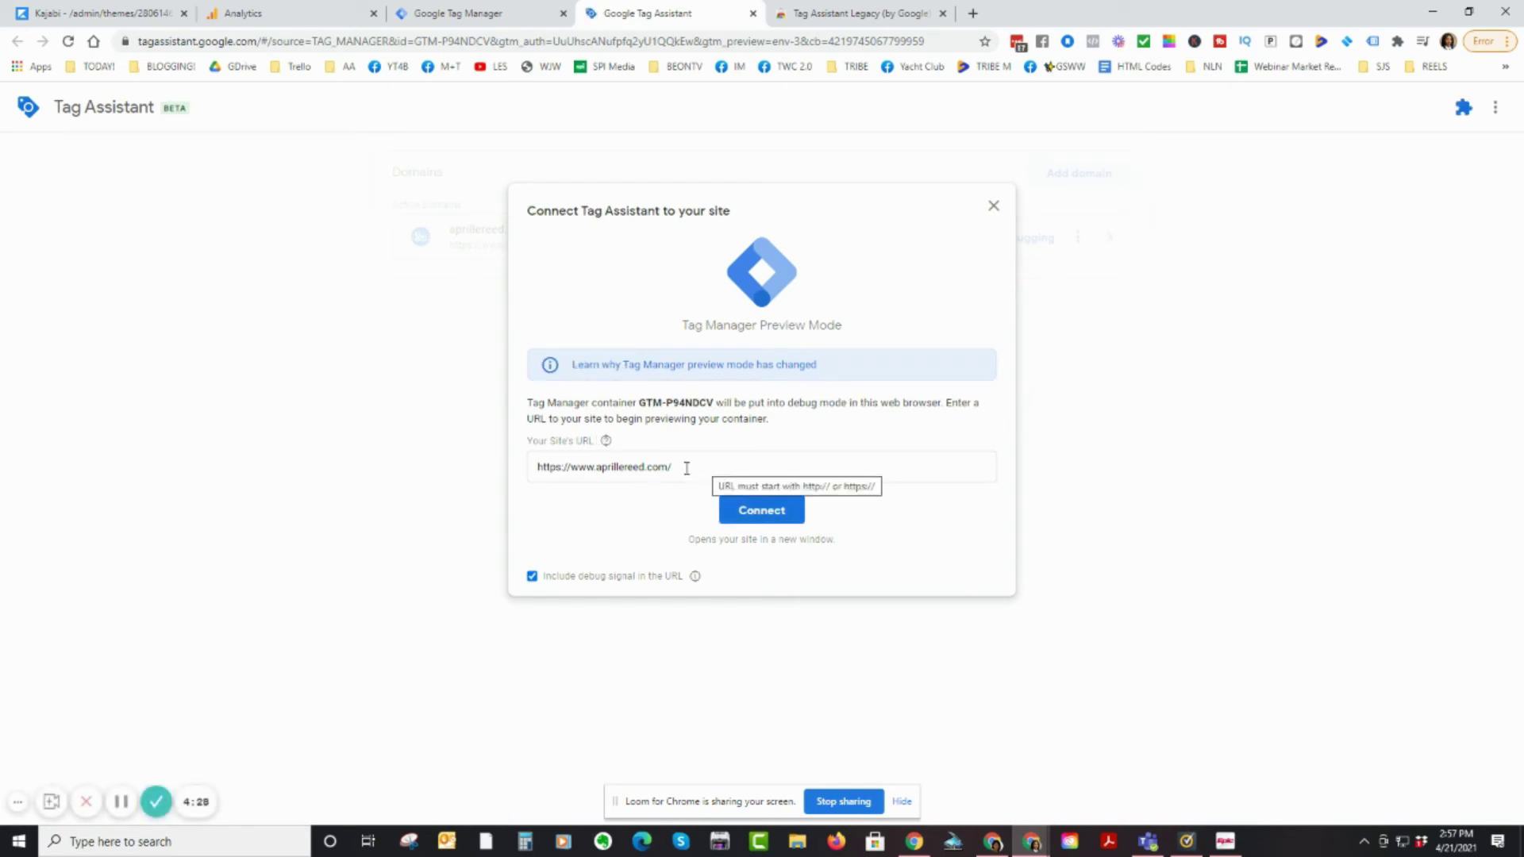
Step: Replace the Your Site's URL field with the pasted site address and connect Tag Assistant
{"action": "left_click_drag", "start_coordinate": [684, 469], "coordinate": [525, 475]}
{"action": "key", "text": "ctrl+c"}
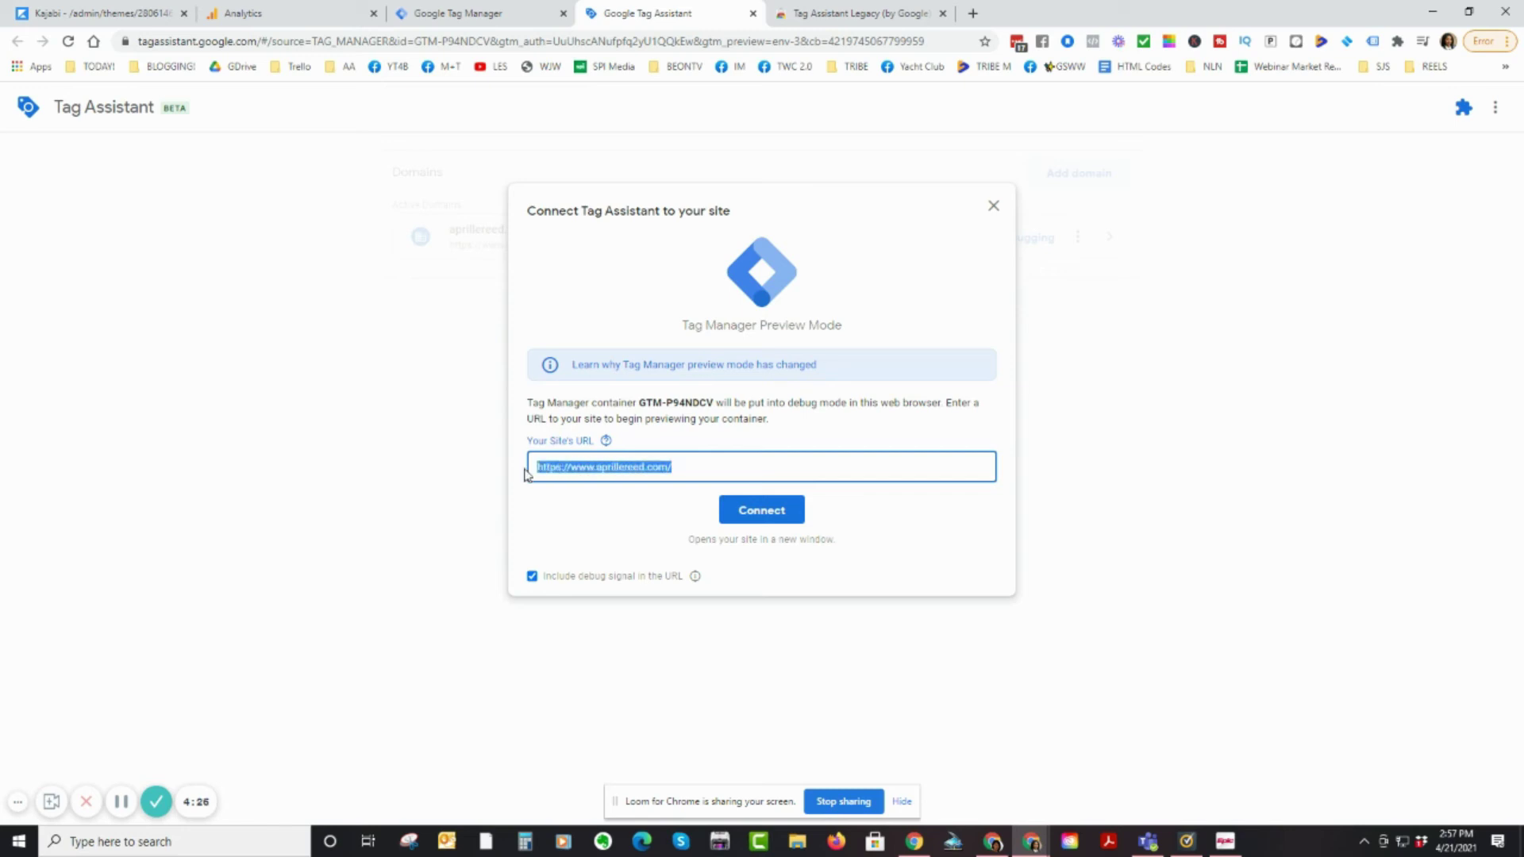
{"action": "key", "text": "BackSpace"}
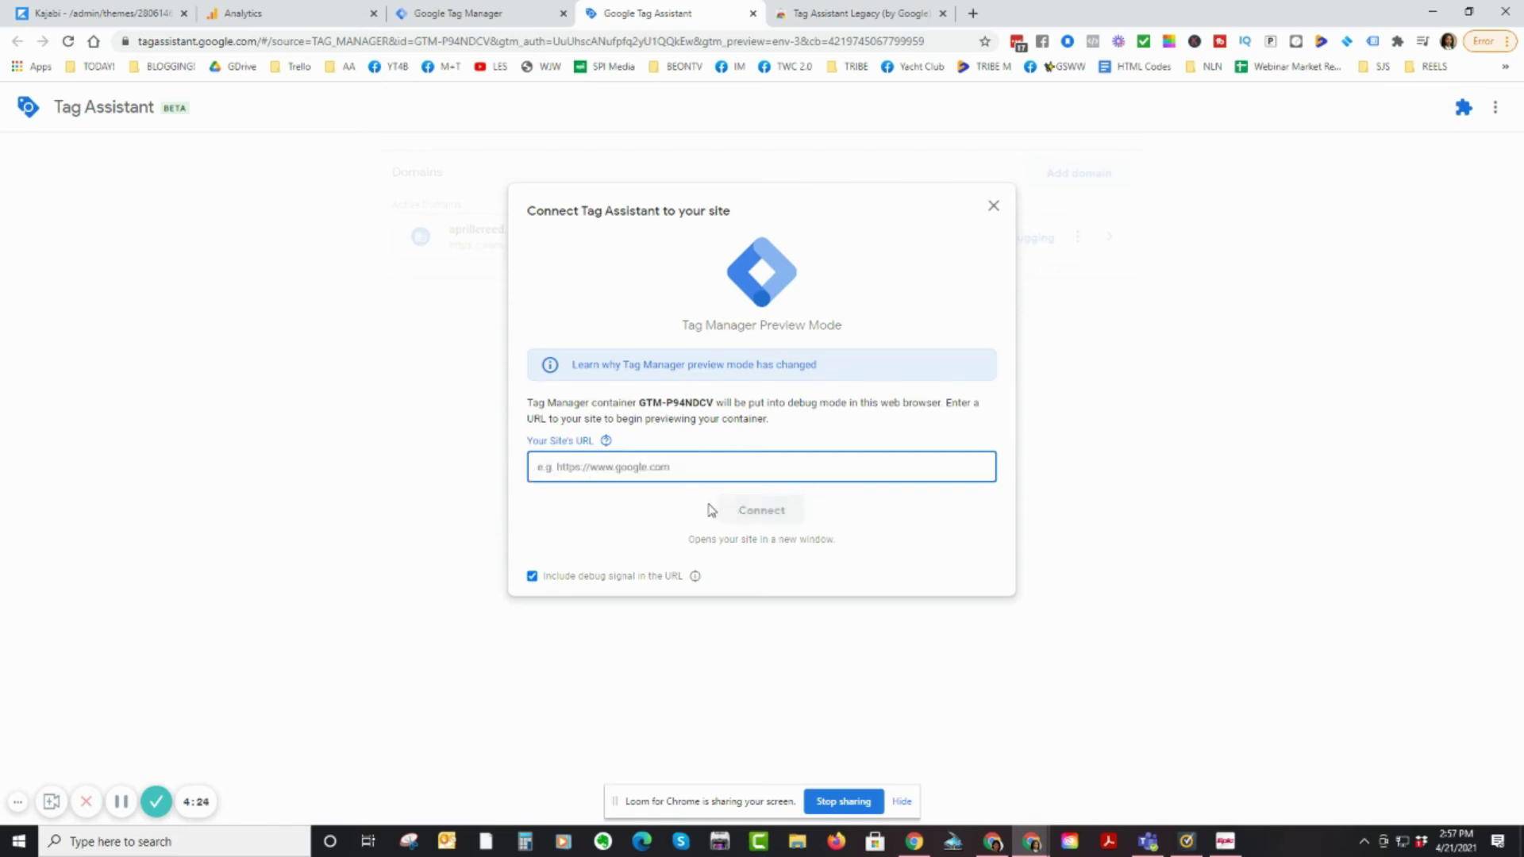
{"action": "key", "text": "ctrl+v"}
{"action": "left_click", "coordinate": [758, 512]}
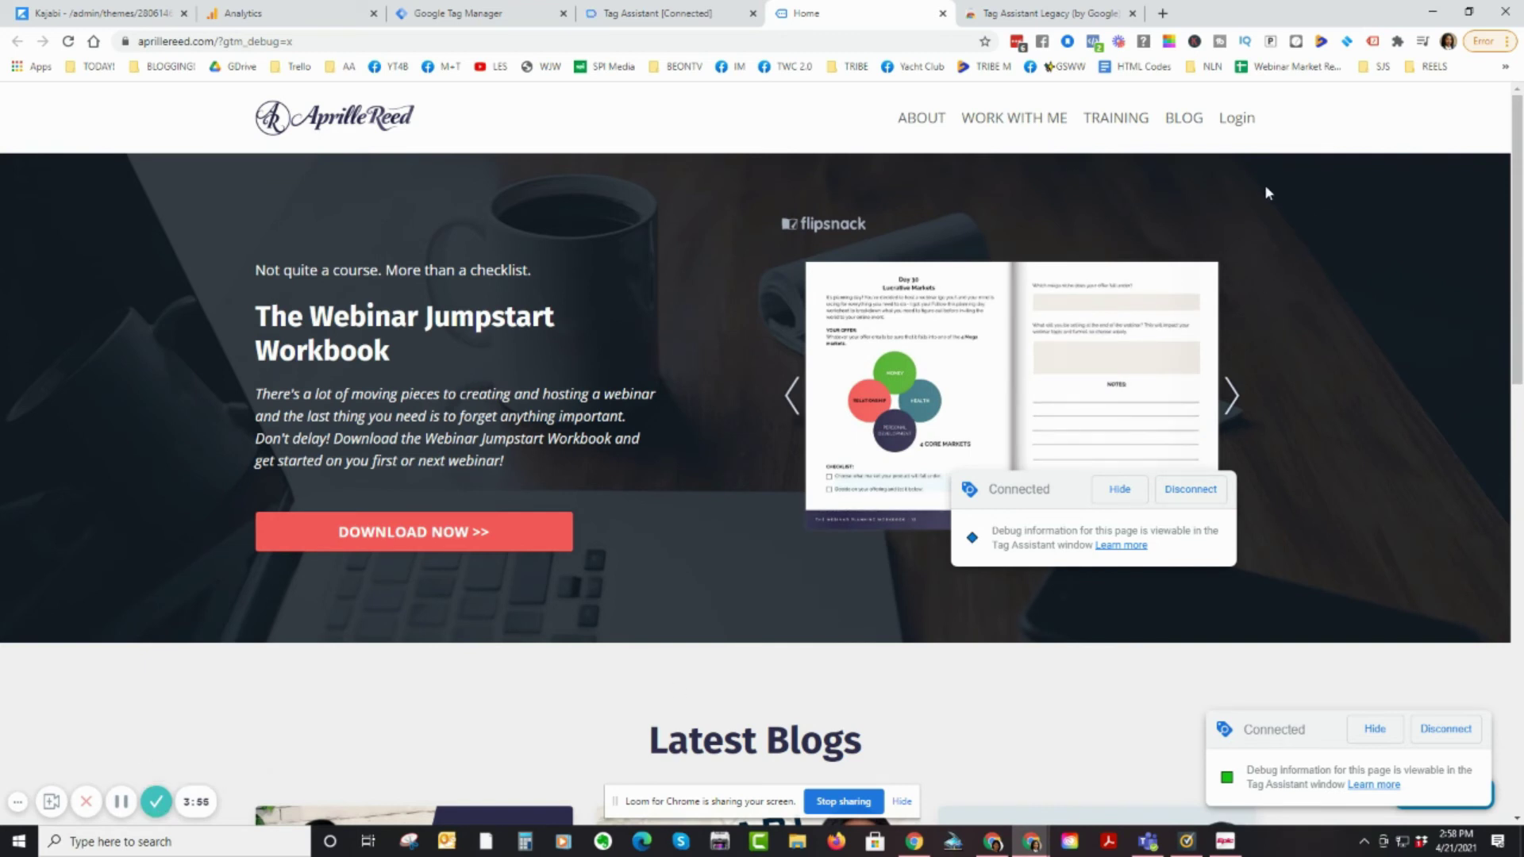
Step: Scroll through Tag Assistant Legacy's home page results: 7 tags, 2 errors for duplicate Analytics and GTM
{"action": "left_click", "coordinate": [1372, 44]}
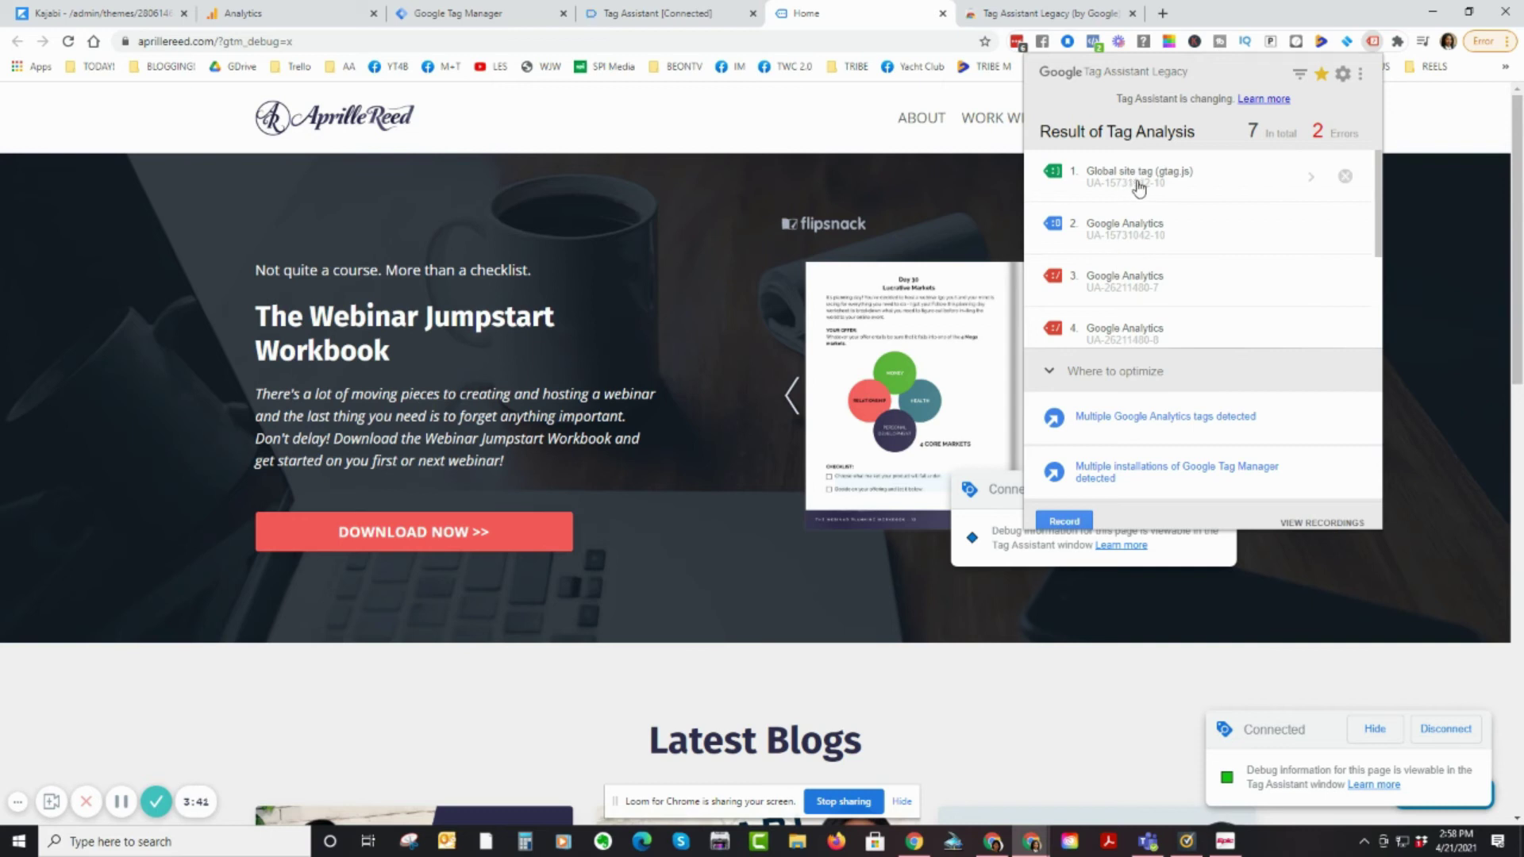
{"action": "scroll", "coordinate": [1128, 277], "scroll_direction": "down", "scroll_amount": 1}
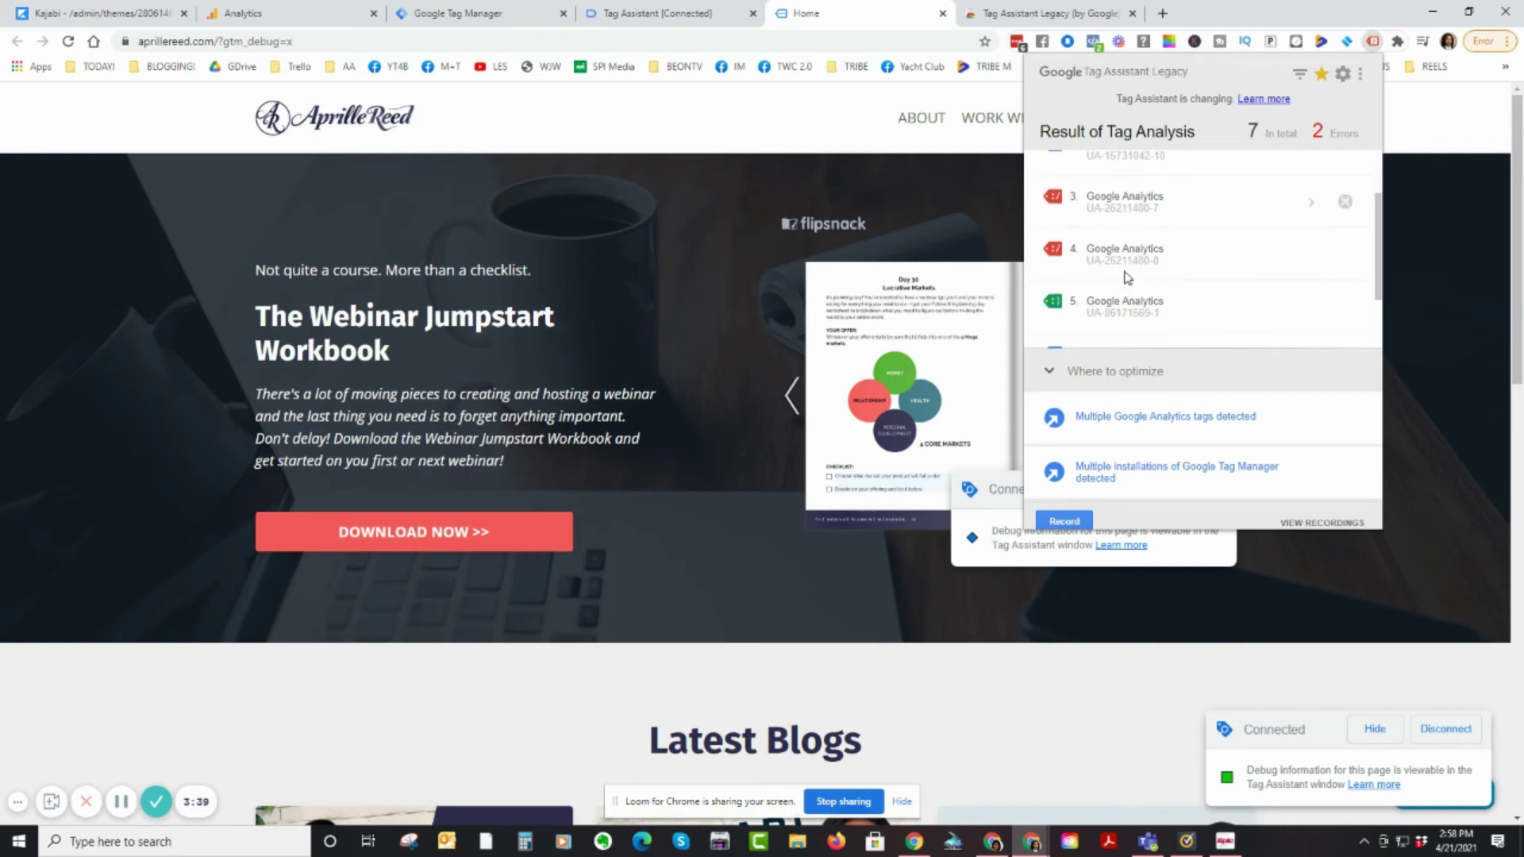
{"action": "scroll", "coordinate": [1140, 254], "scroll_direction": "down", "scroll_amount": 2}
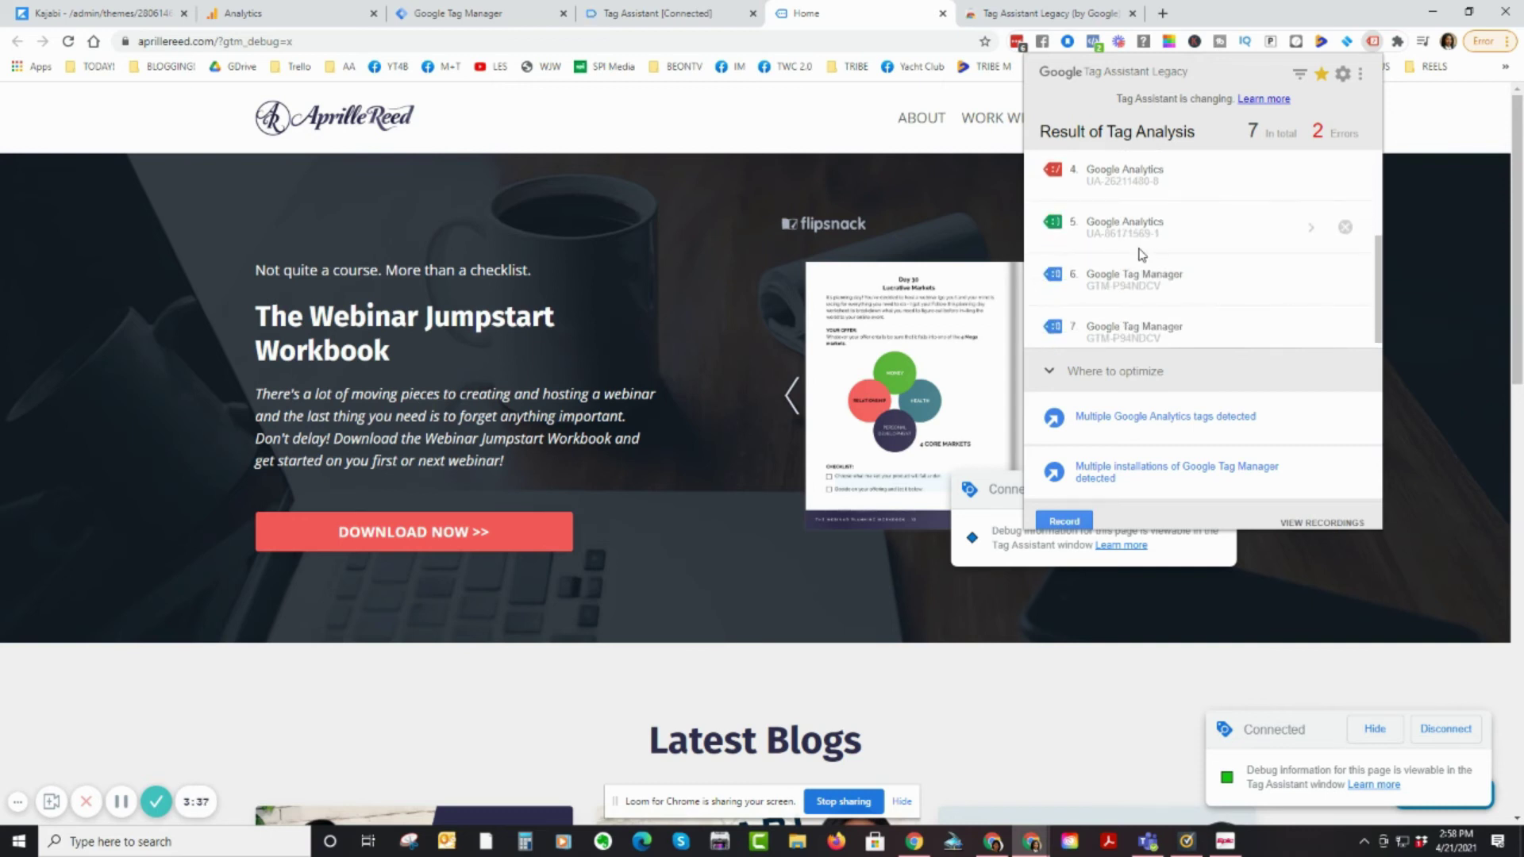
{"action": "scroll", "coordinate": [1139, 252], "scroll_direction": "up", "scroll_amount": 1}
{"action": "scroll", "coordinate": [1127, 242], "scroll_direction": "down", "scroll_amount": 1}
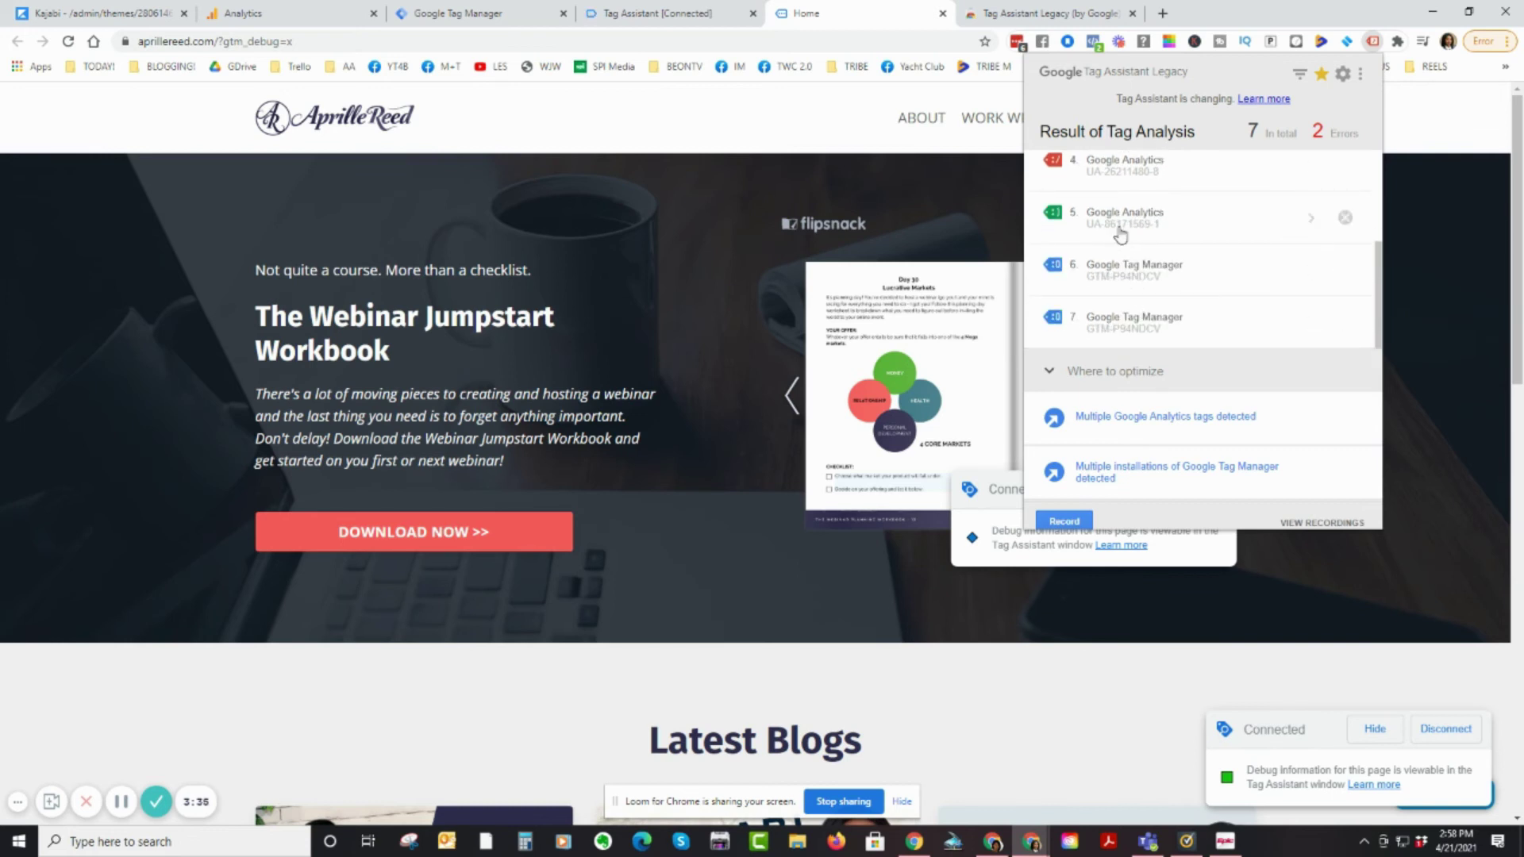
{"action": "scroll", "coordinate": [1148, 204], "scroll_direction": "up", "scroll_amount": 2}
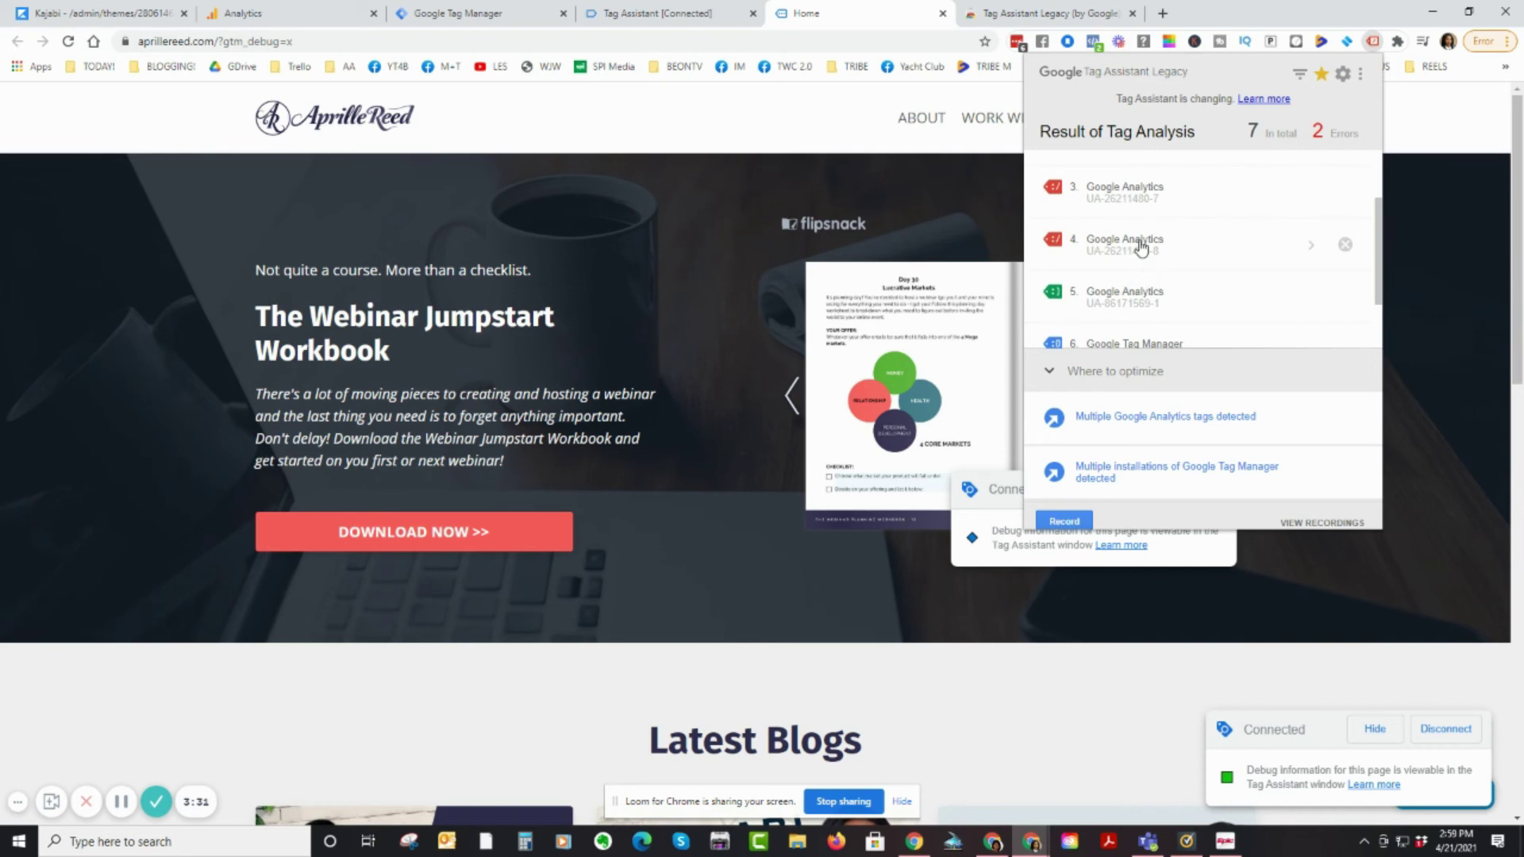
{"action": "scroll", "coordinate": [1128, 191], "scroll_direction": "up", "scroll_amount": 3}
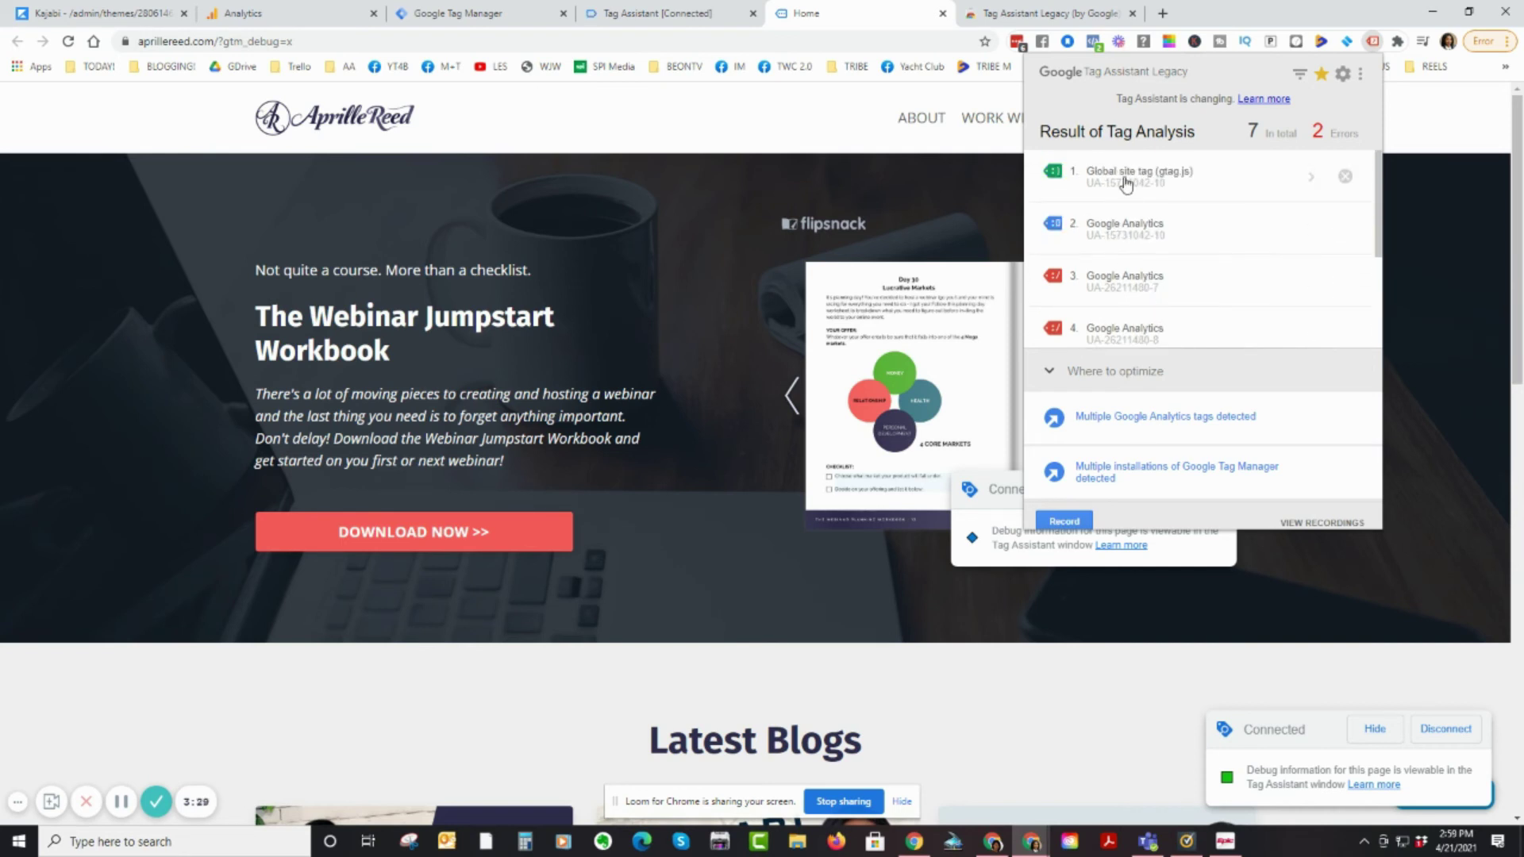
{"action": "scroll", "coordinate": [1128, 191], "scroll_direction": "down", "scroll_amount": 3}
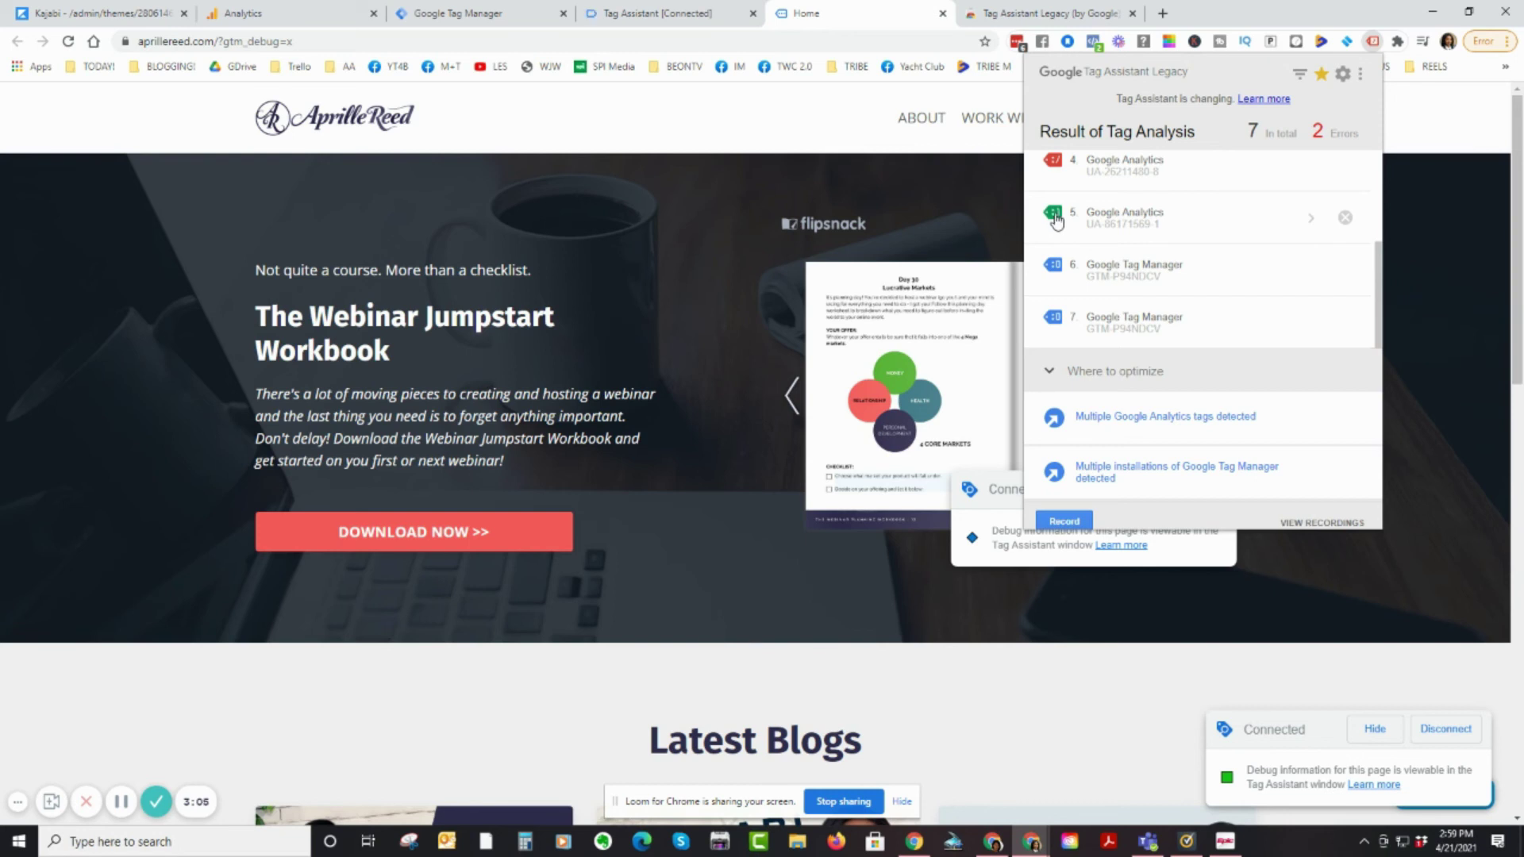
{"action": "scroll", "coordinate": [1126, 270], "scroll_direction": "up", "scroll_amount": 1}
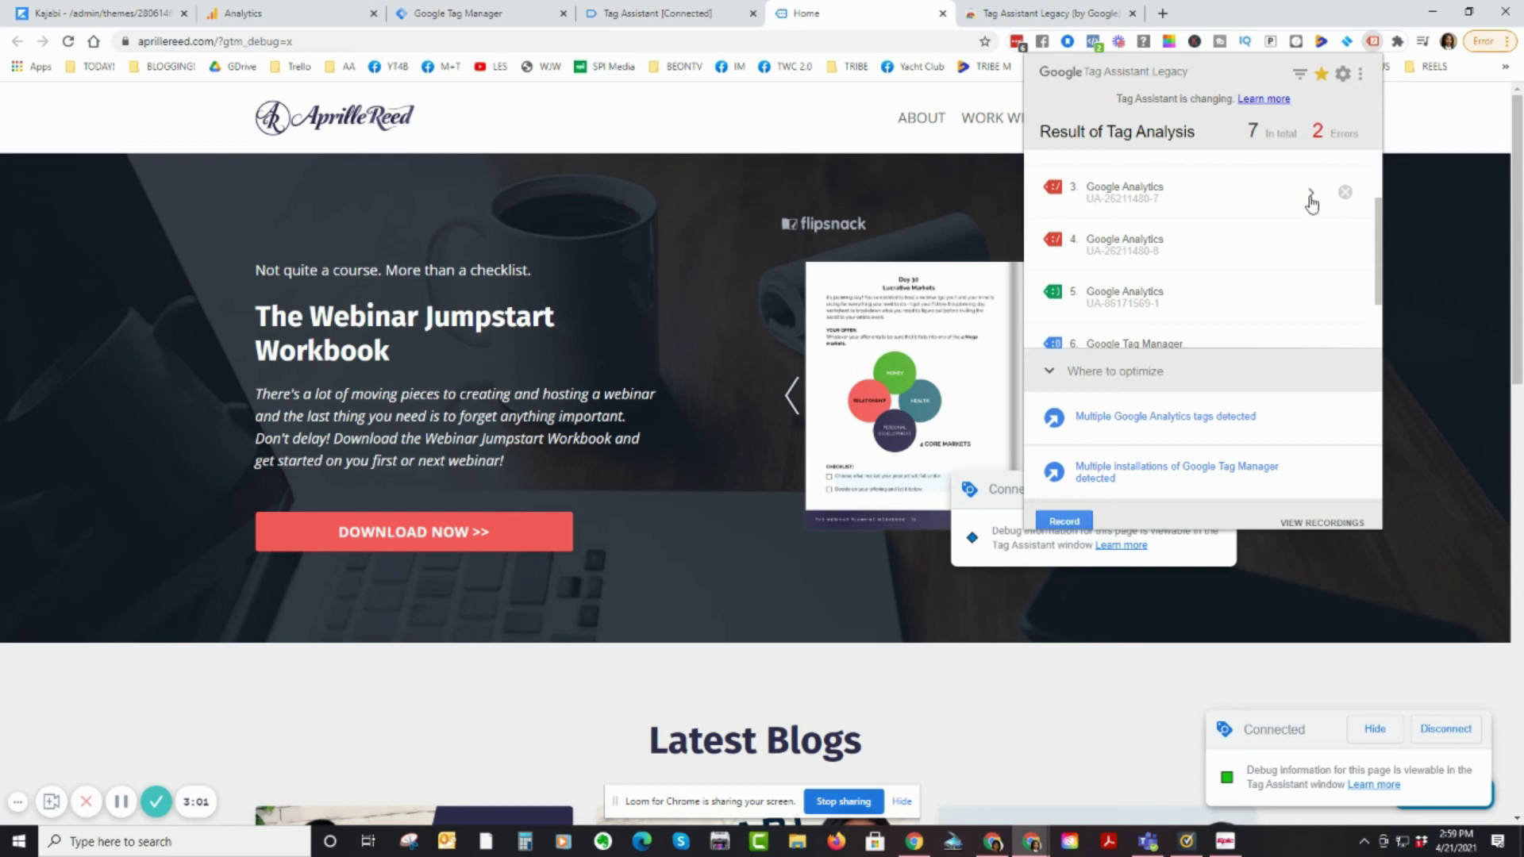
{"action": "left_click", "coordinate": [1312, 195]}
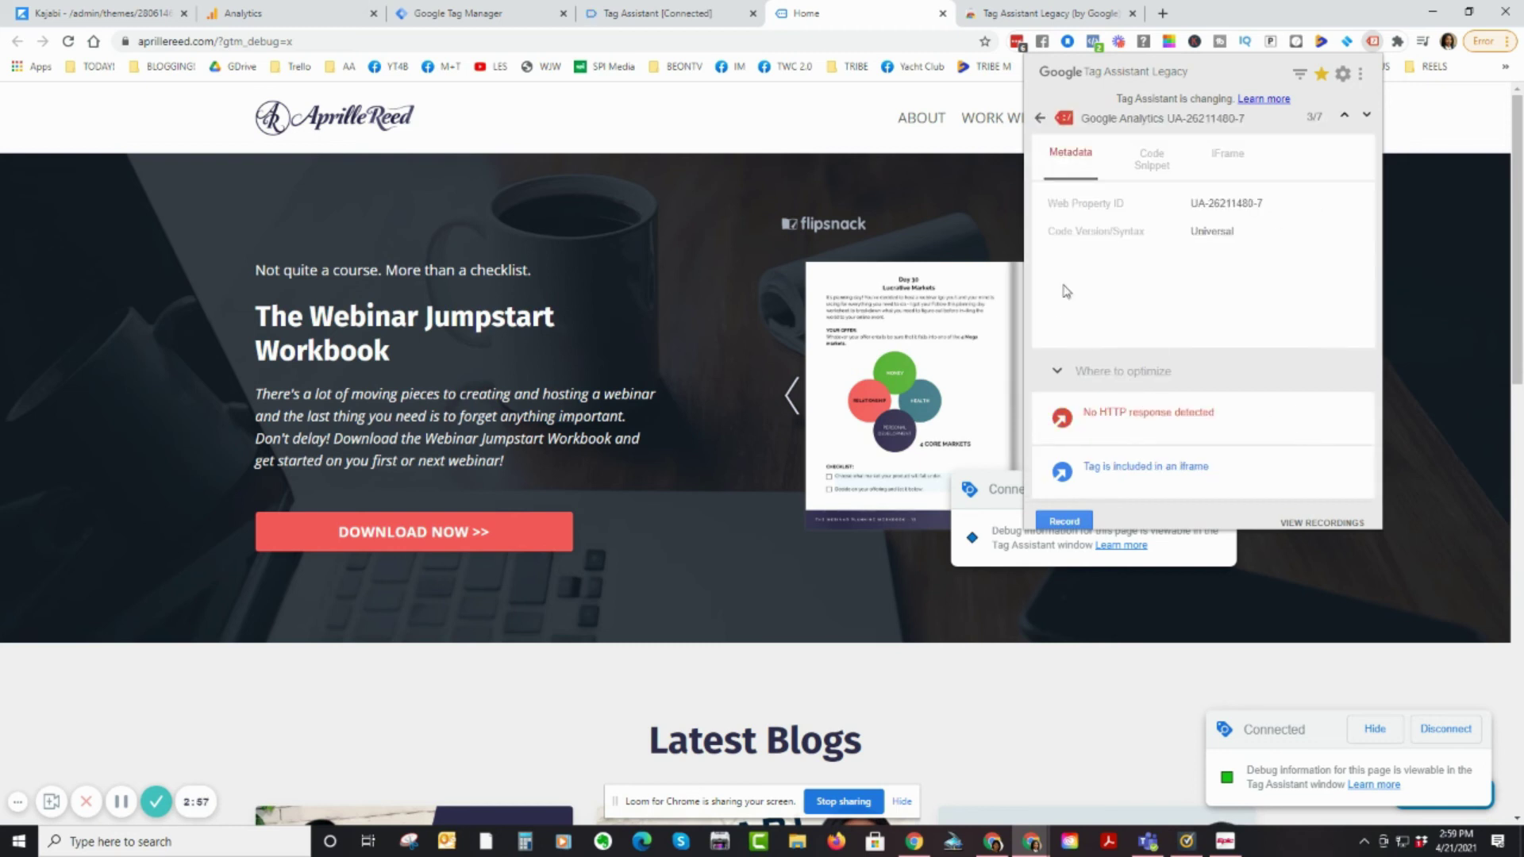
{"action": "left_click", "coordinate": [1228, 155]}
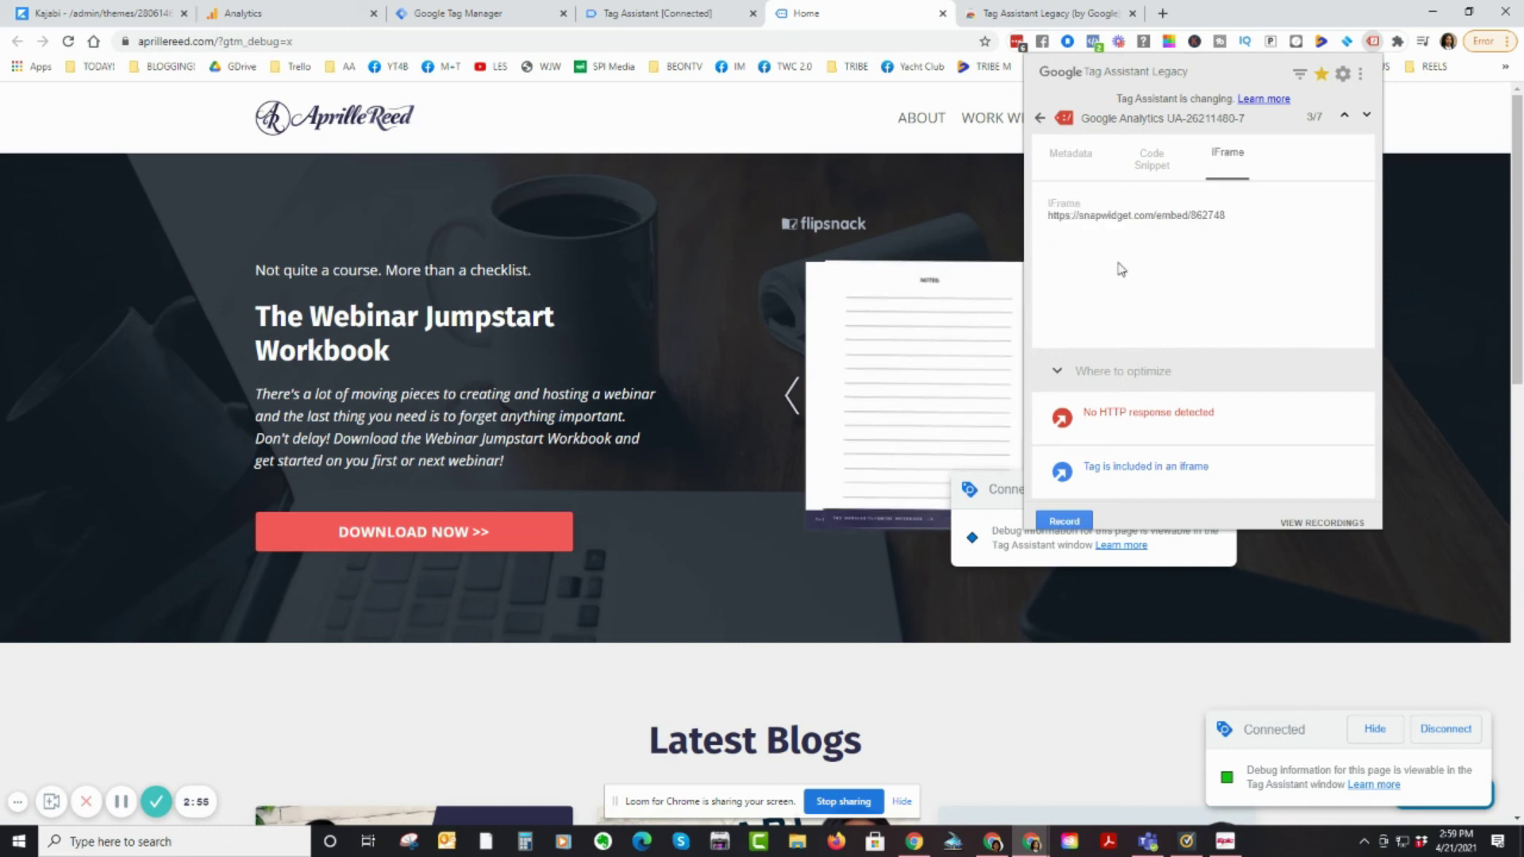
{"action": "scroll", "coordinate": [960, 470], "scroll_direction": "down", "scroll_amount": 2}
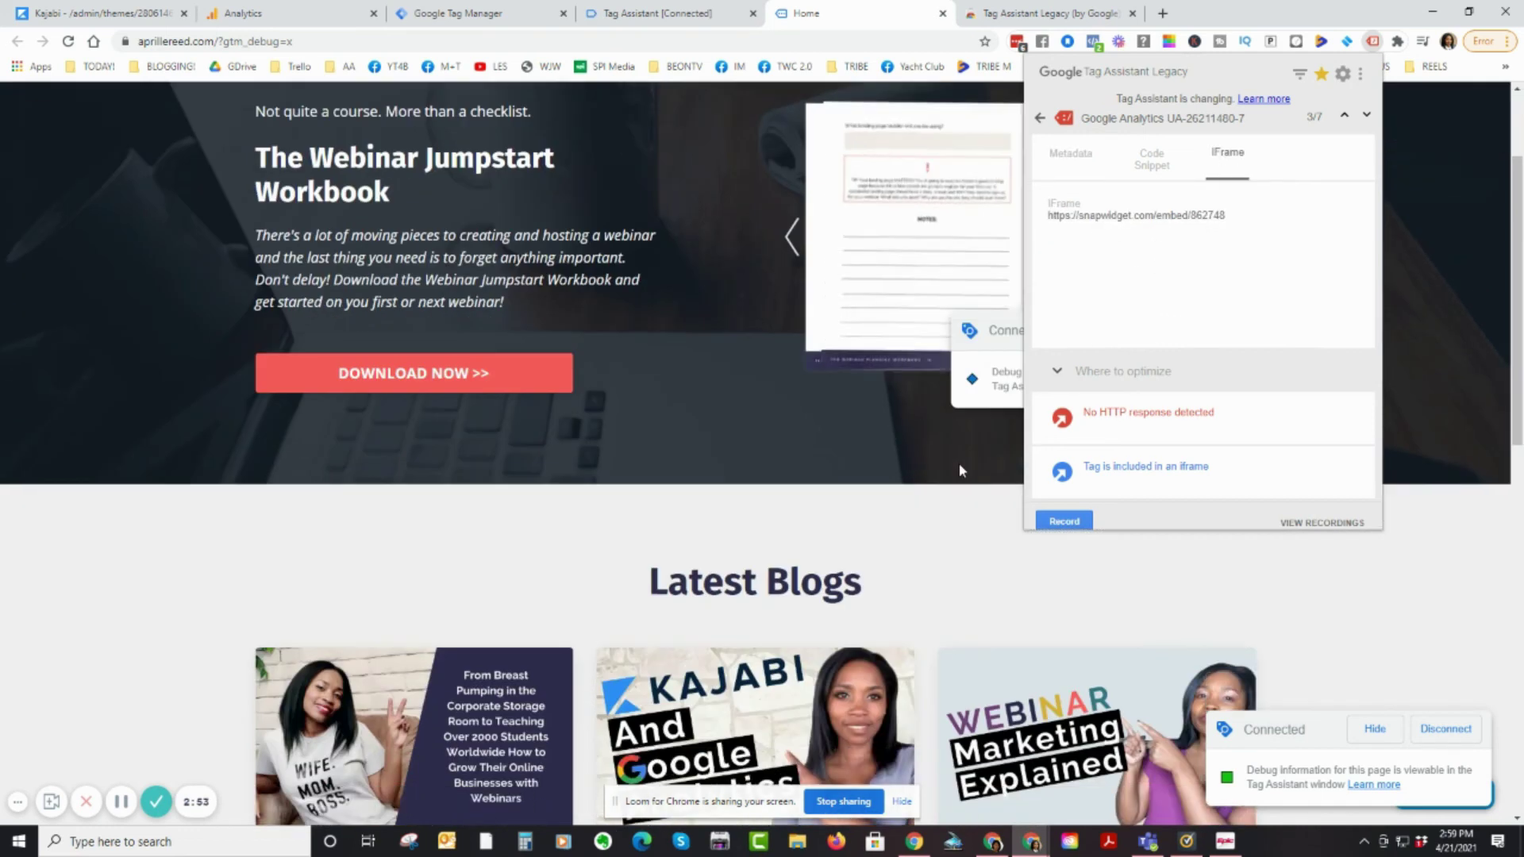
{"action": "scroll", "coordinate": [953, 467], "scroll_direction": "down", "scroll_amount": 8}
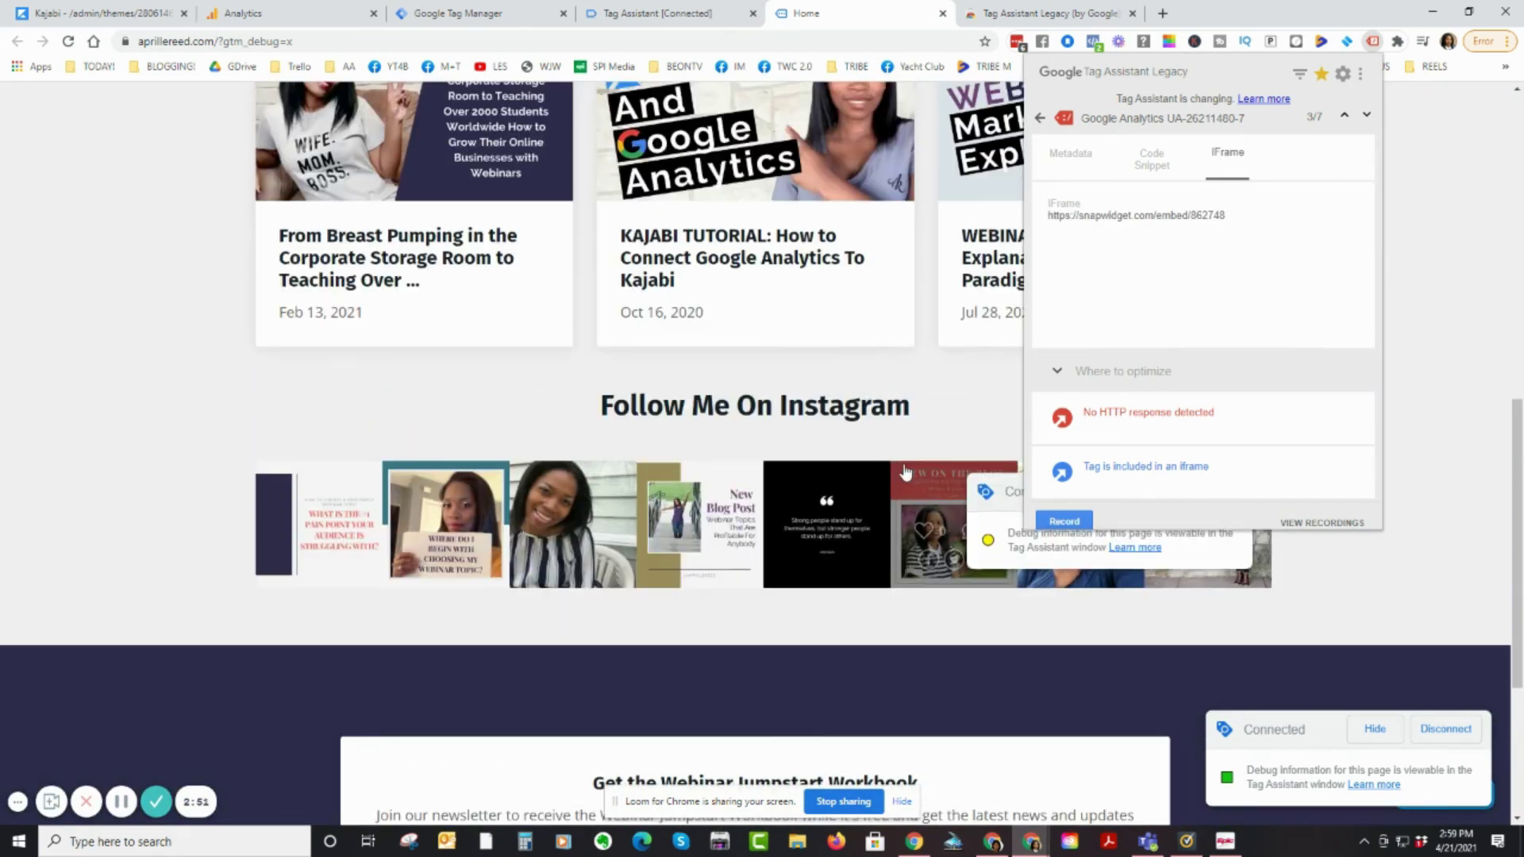
{"action": "scroll", "coordinate": [905, 471], "scroll_direction": "up", "scroll_amount": 3}
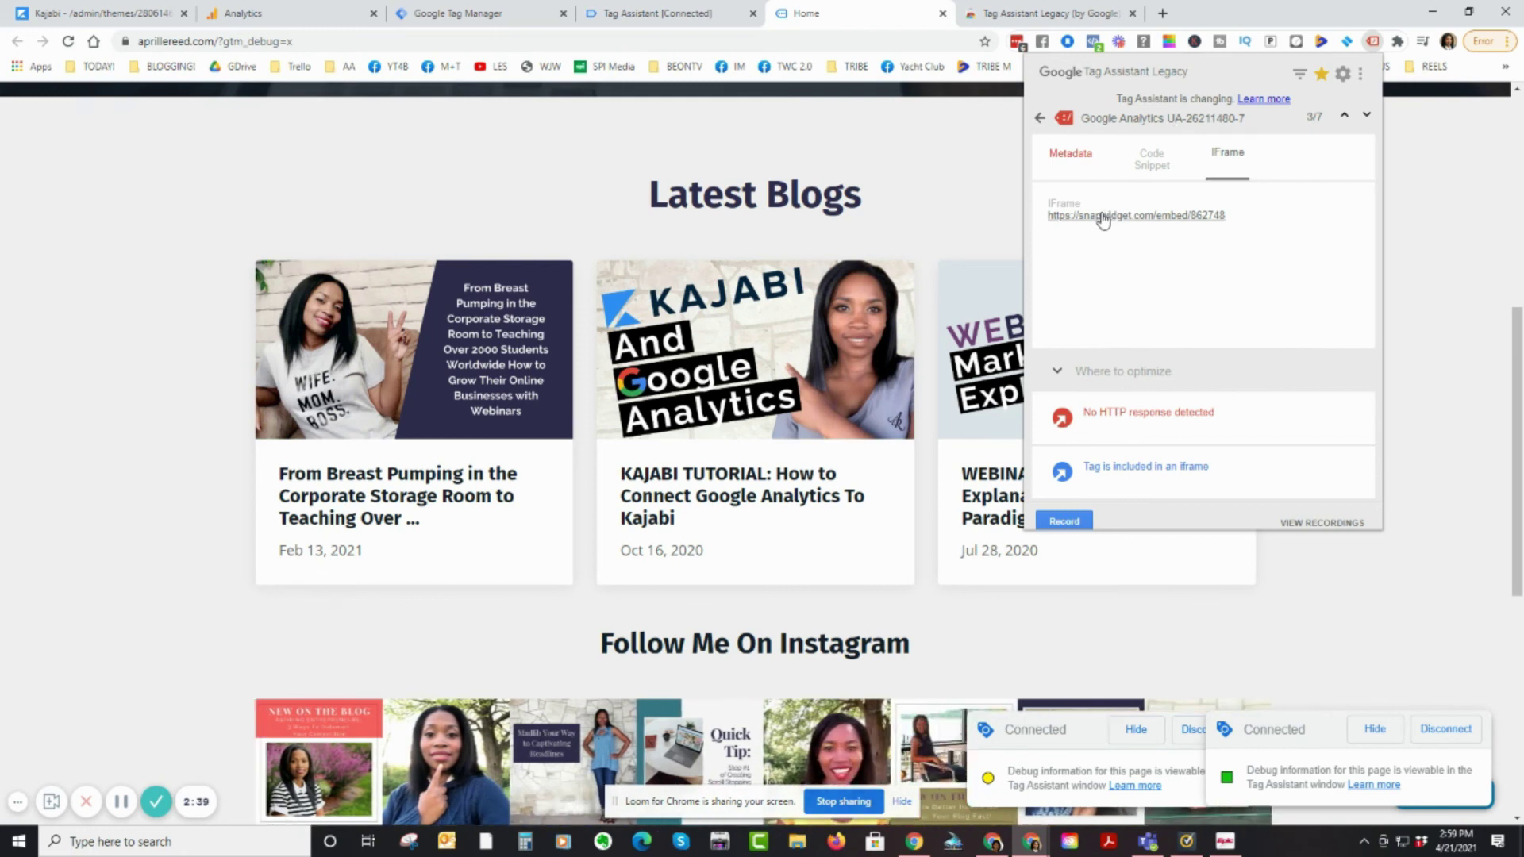
{"action": "left_click", "coordinate": [1038, 119]}
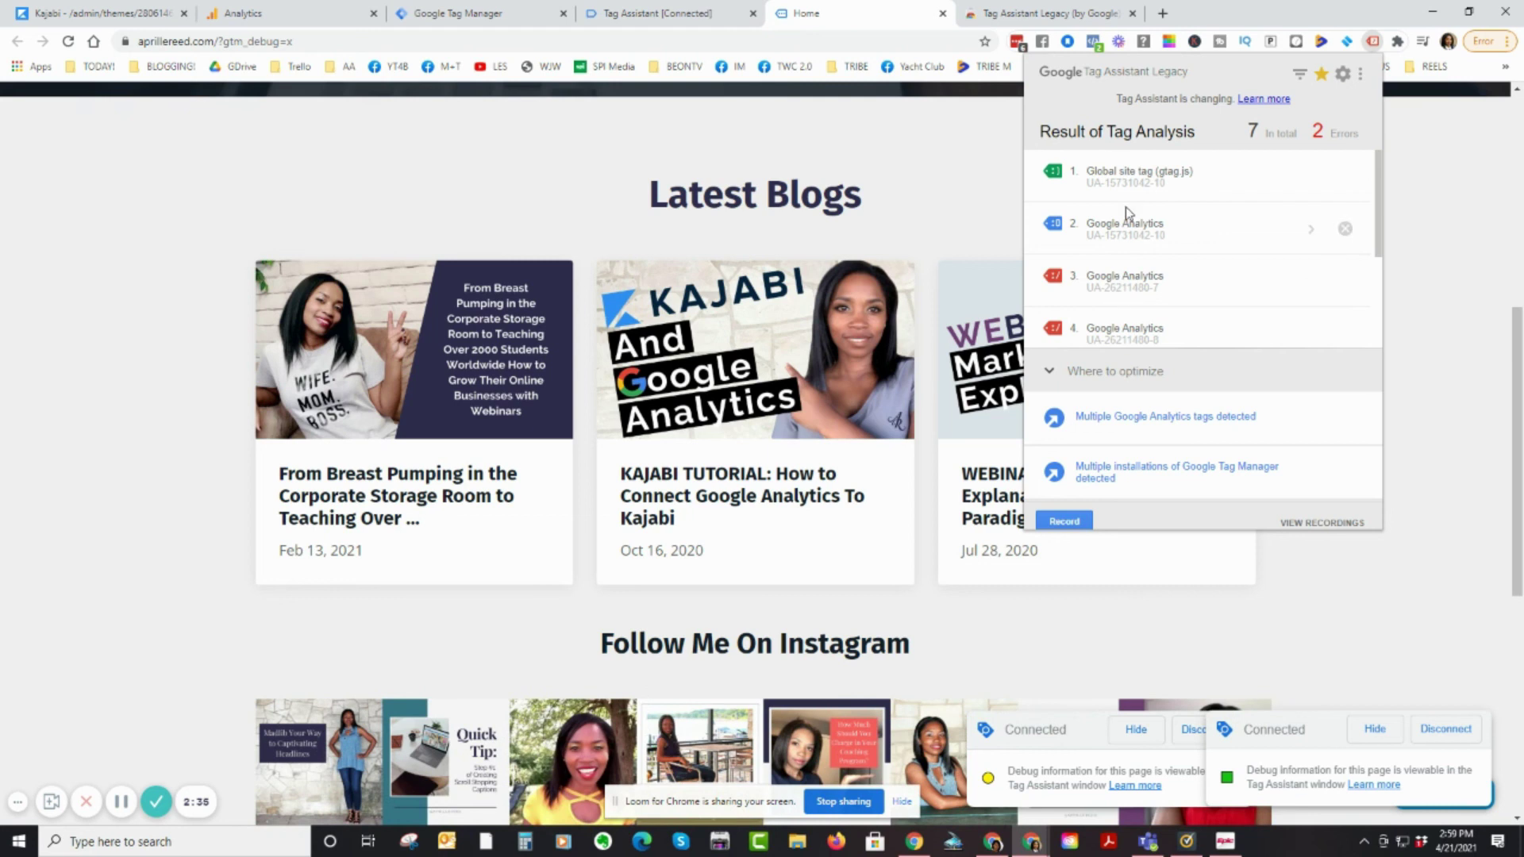
{"action": "scroll", "coordinate": [1126, 214], "scroll_direction": "down", "scroll_amount": 3}
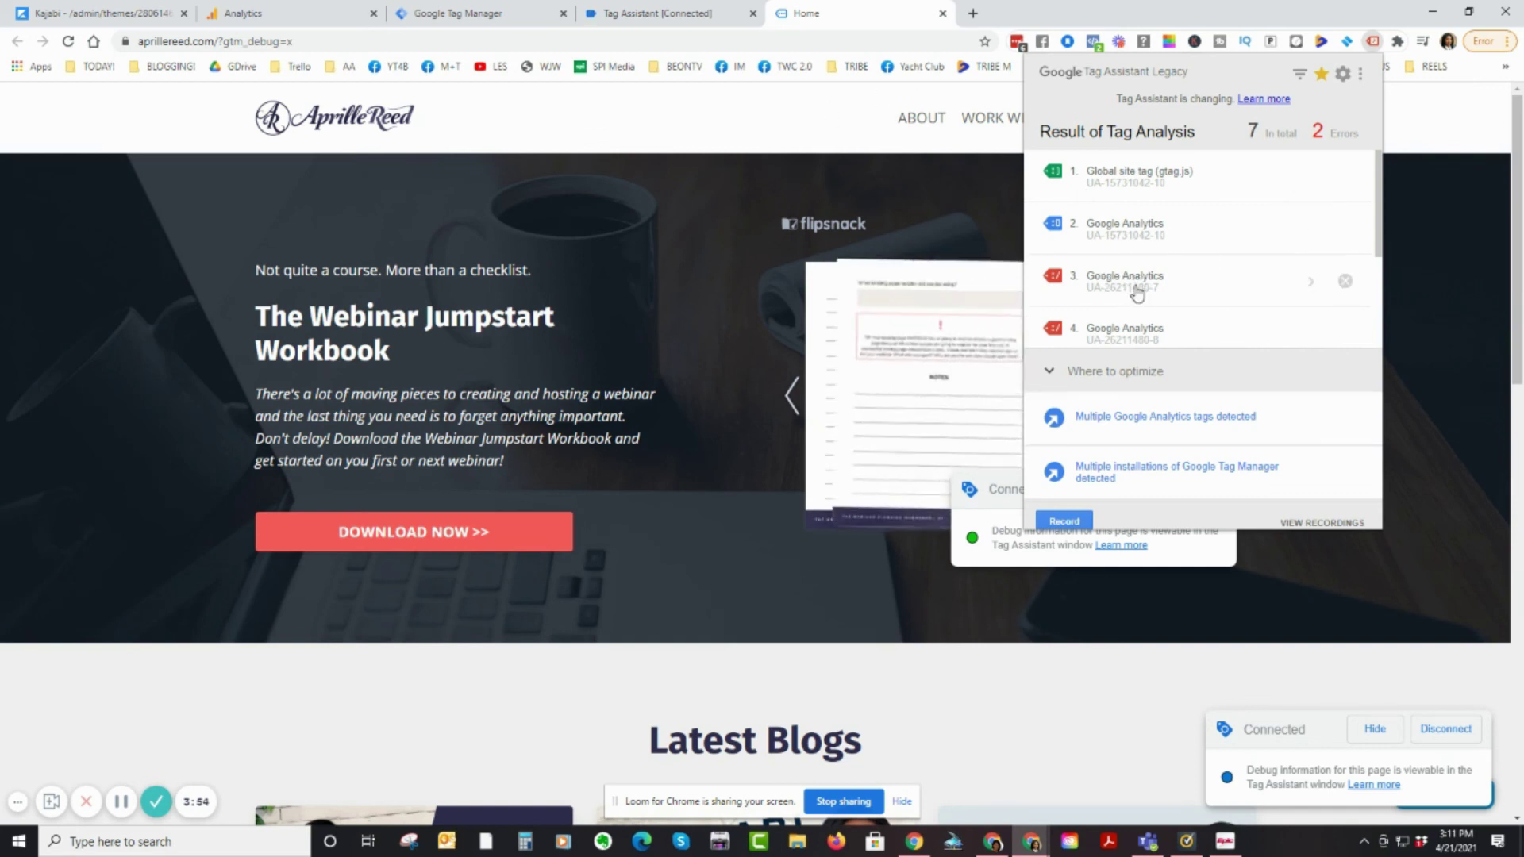
Step: Go to the Work With Me page, review its three detected tags, and reload the page
{"action": "left_click", "coordinate": [857, 112]}
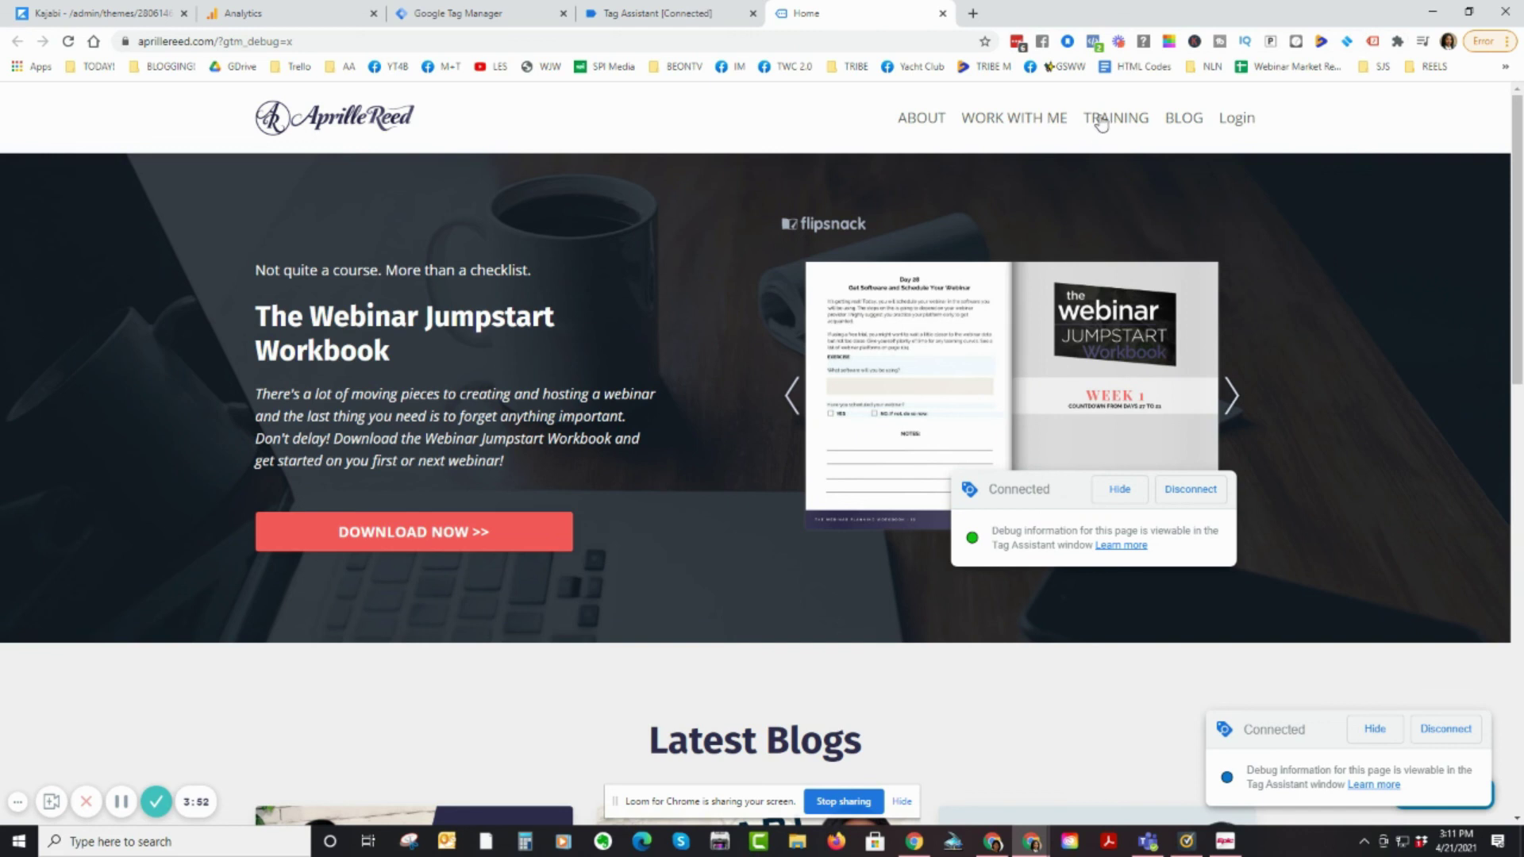
{"action": "left_click", "coordinate": [1023, 124]}
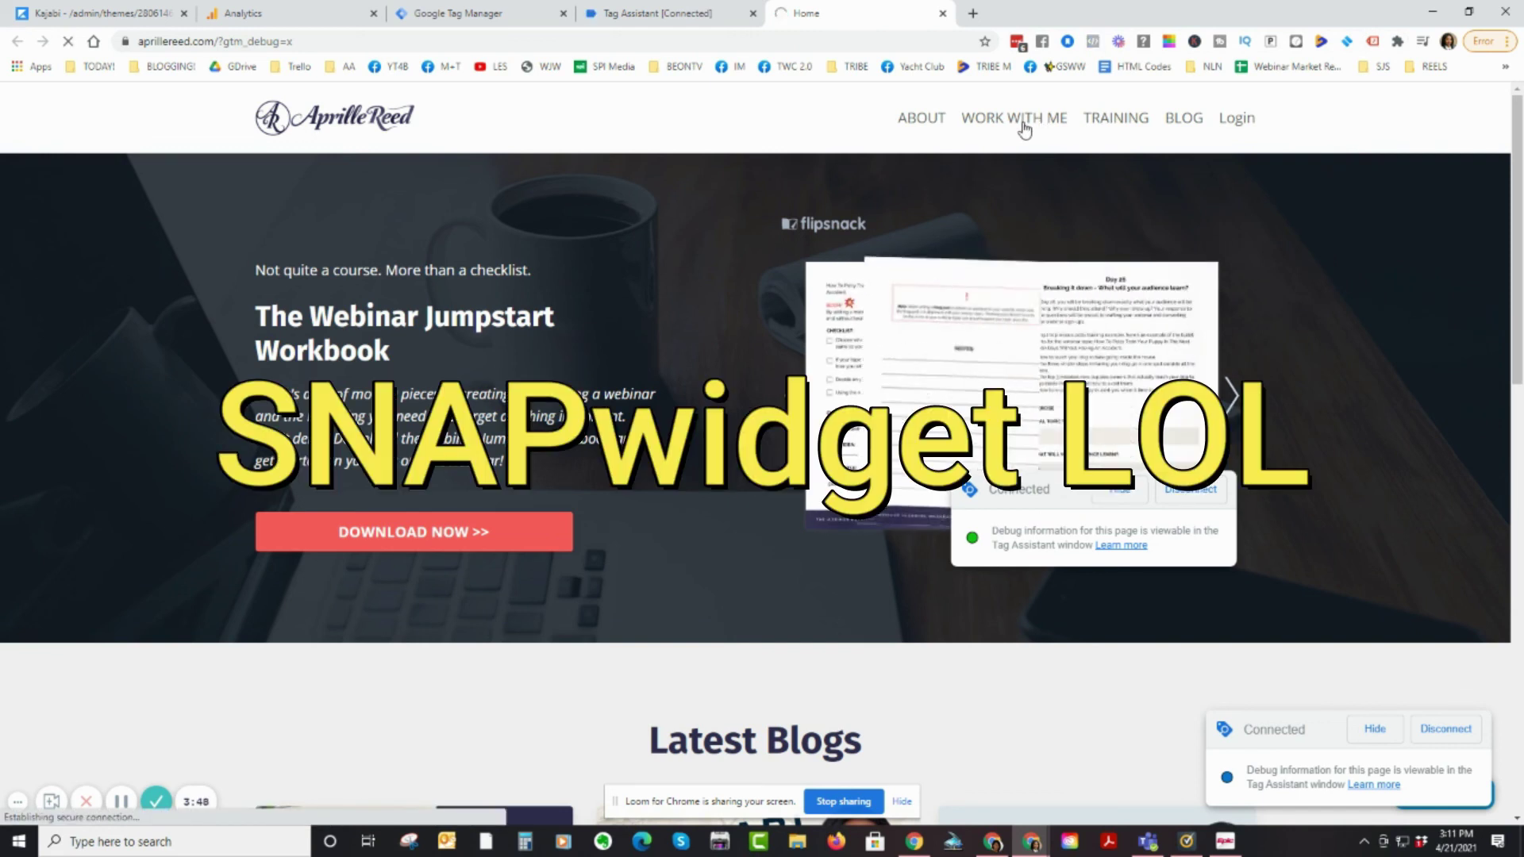
{"action": "left_click", "coordinate": [1373, 41]}
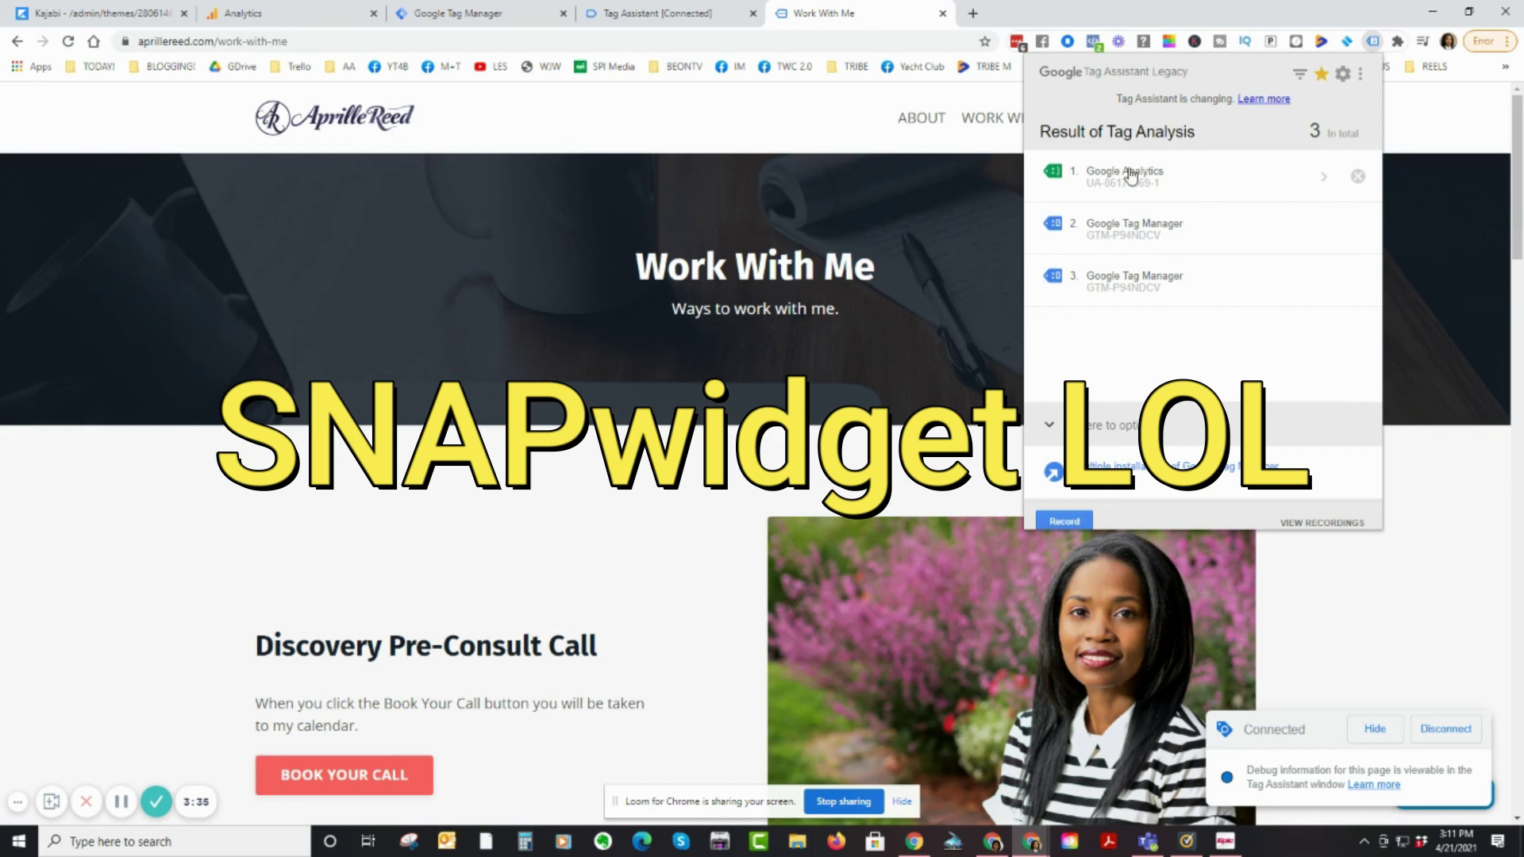
{"action": "scroll", "coordinate": [742, 509], "scroll_direction": "down", "scroll_amount": 20}
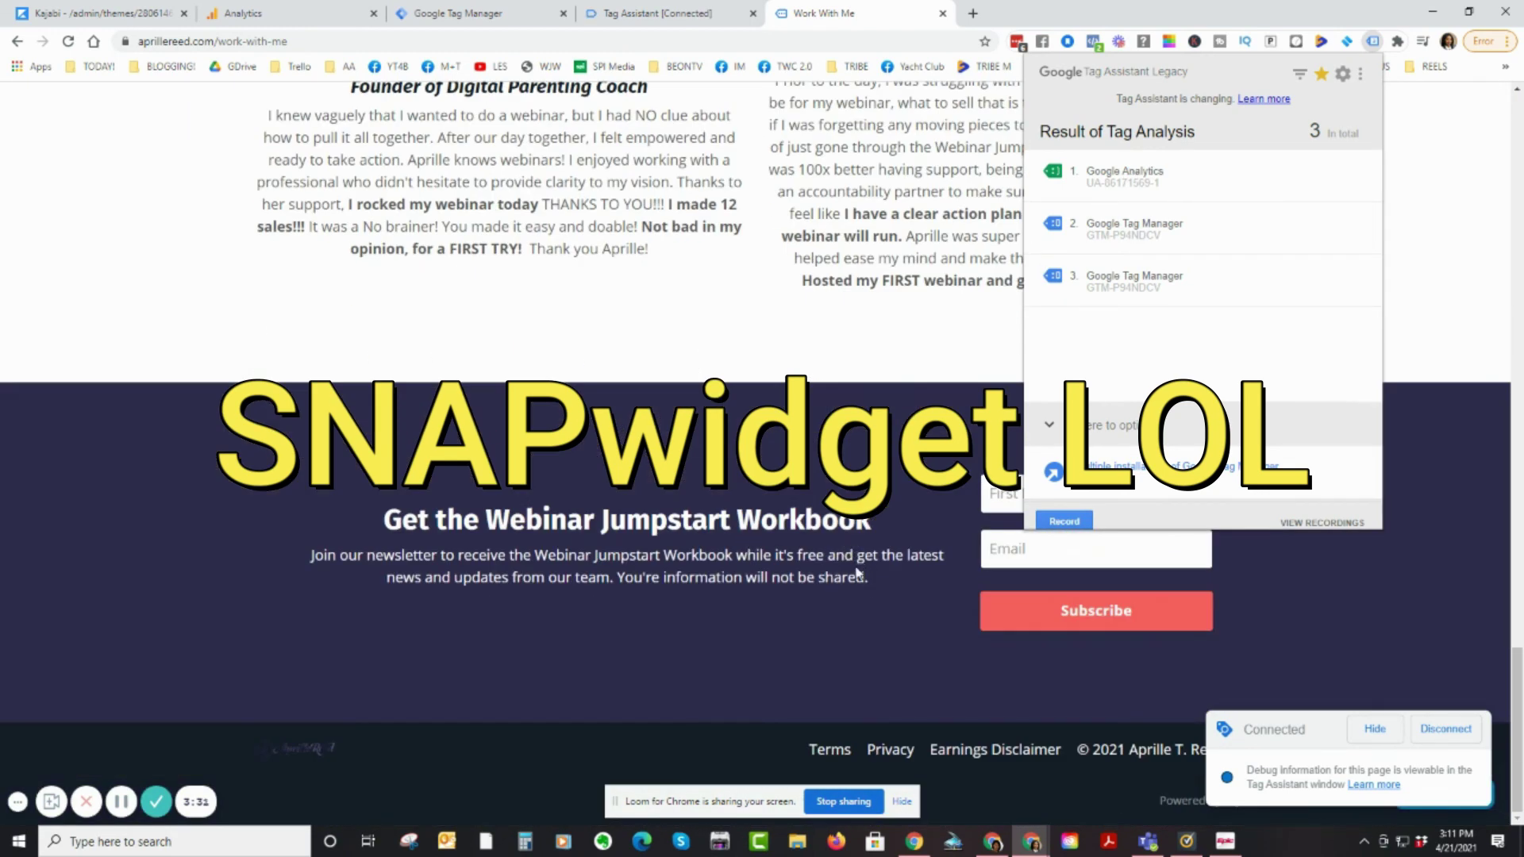
{"action": "scroll", "coordinate": [858, 573], "scroll_direction": "up", "scroll_amount": 15}
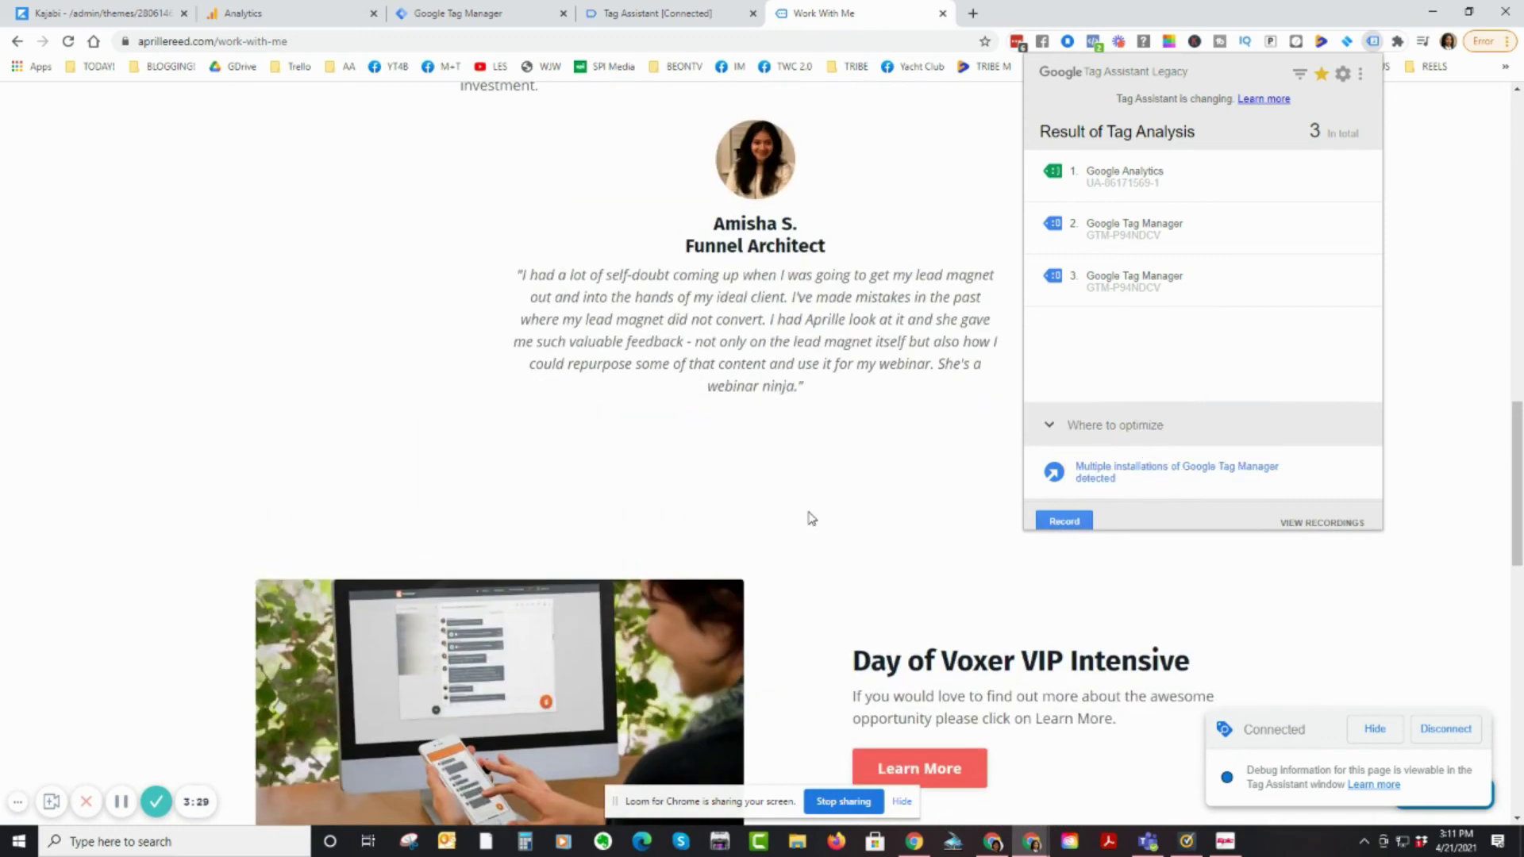
{"action": "scroll", "coordinate": [812, 518], "scroll_direction": "up", "scroll_amount": 10}
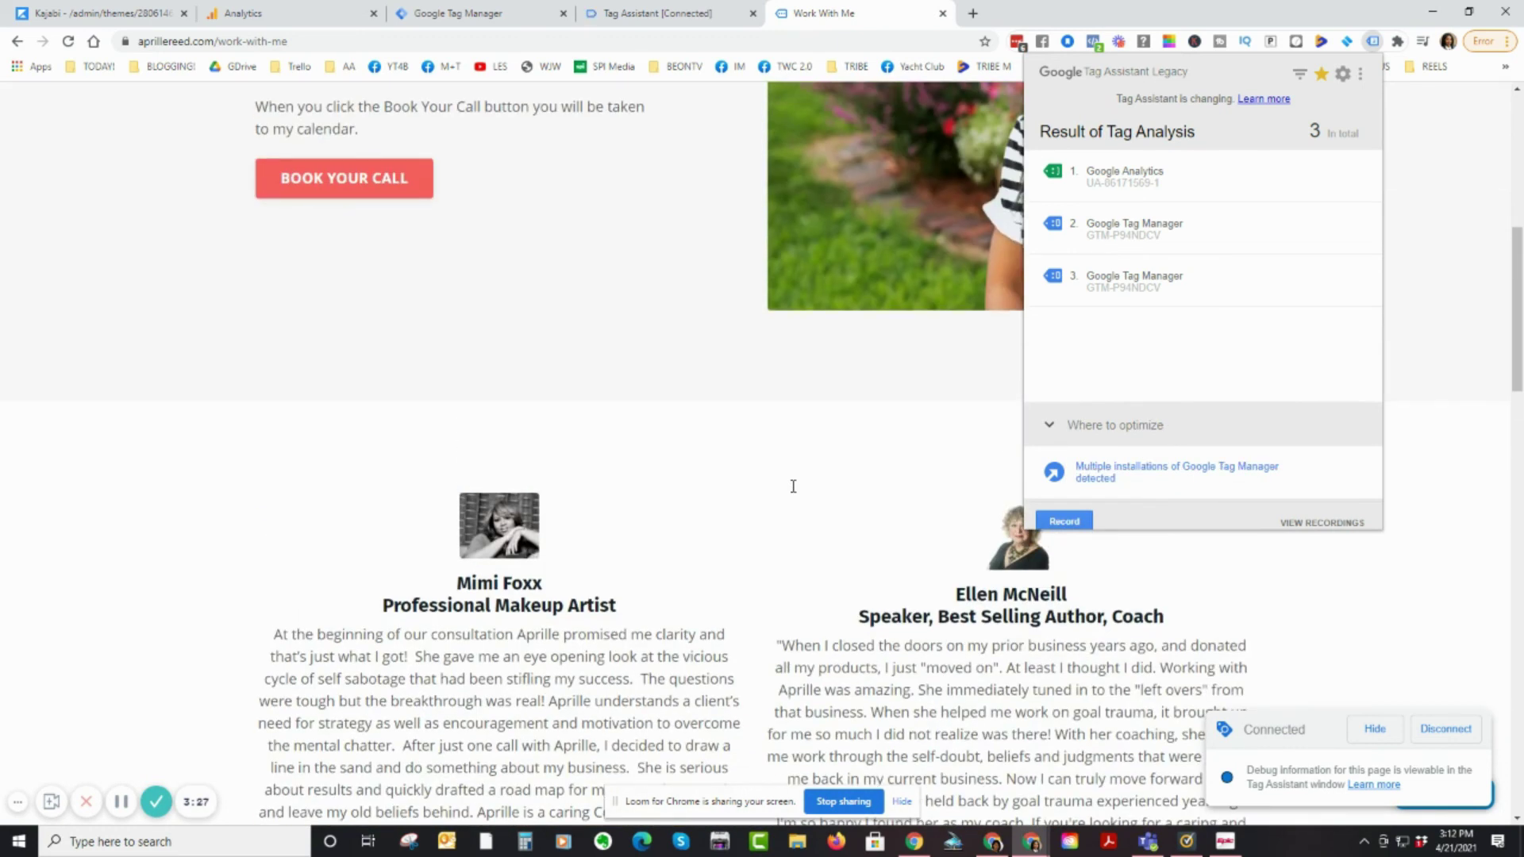
{"action": "key", "text": "F5"}
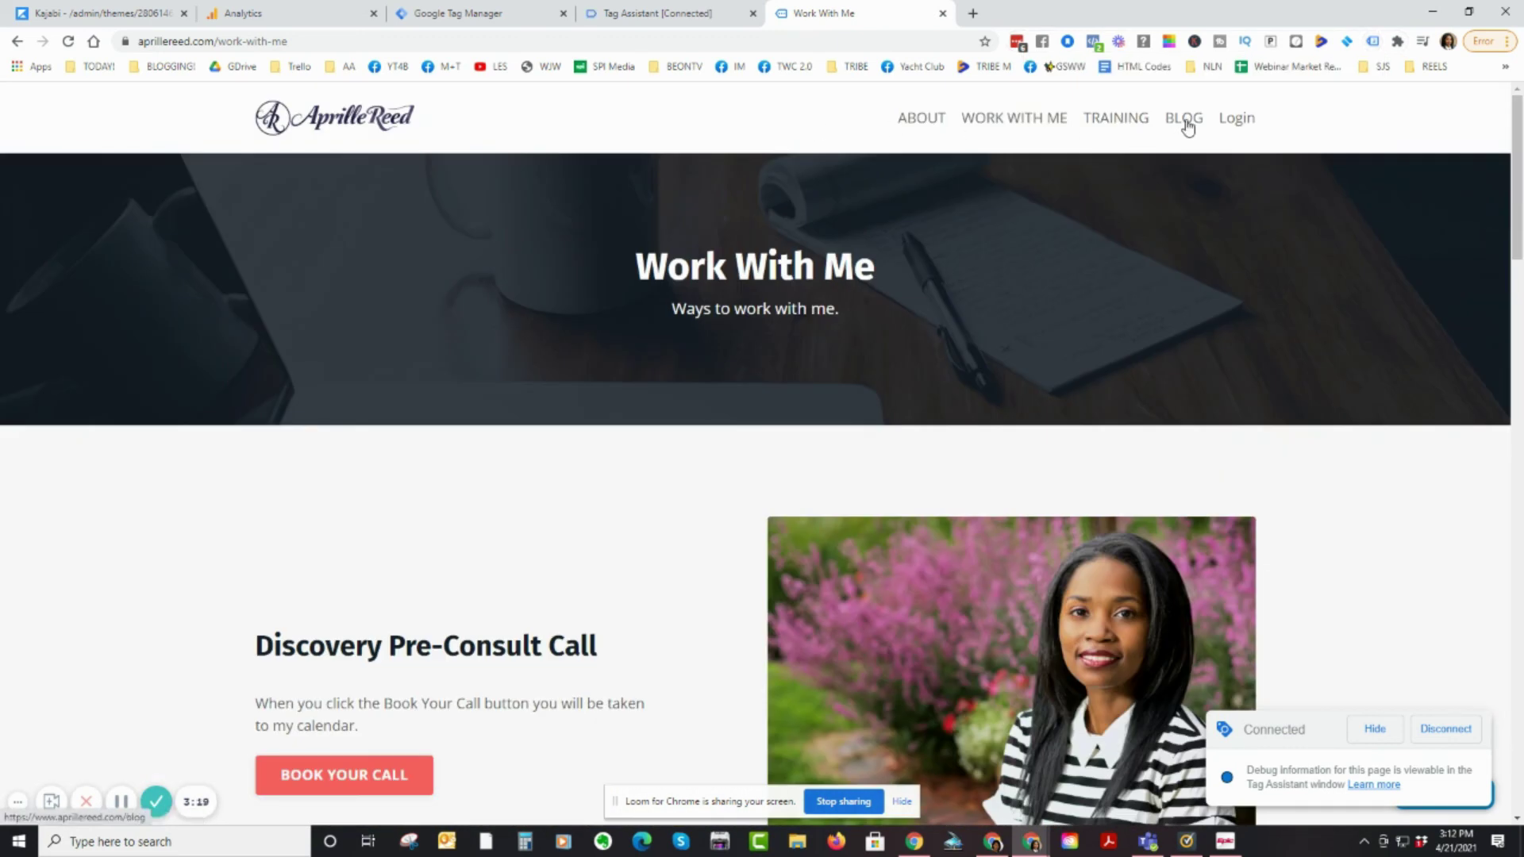
Step: Open the Blog page and view its 3 detected tags: one Analytics, two Tag Manager
{"action": "left_click", "coordinate": [1184, 126]}
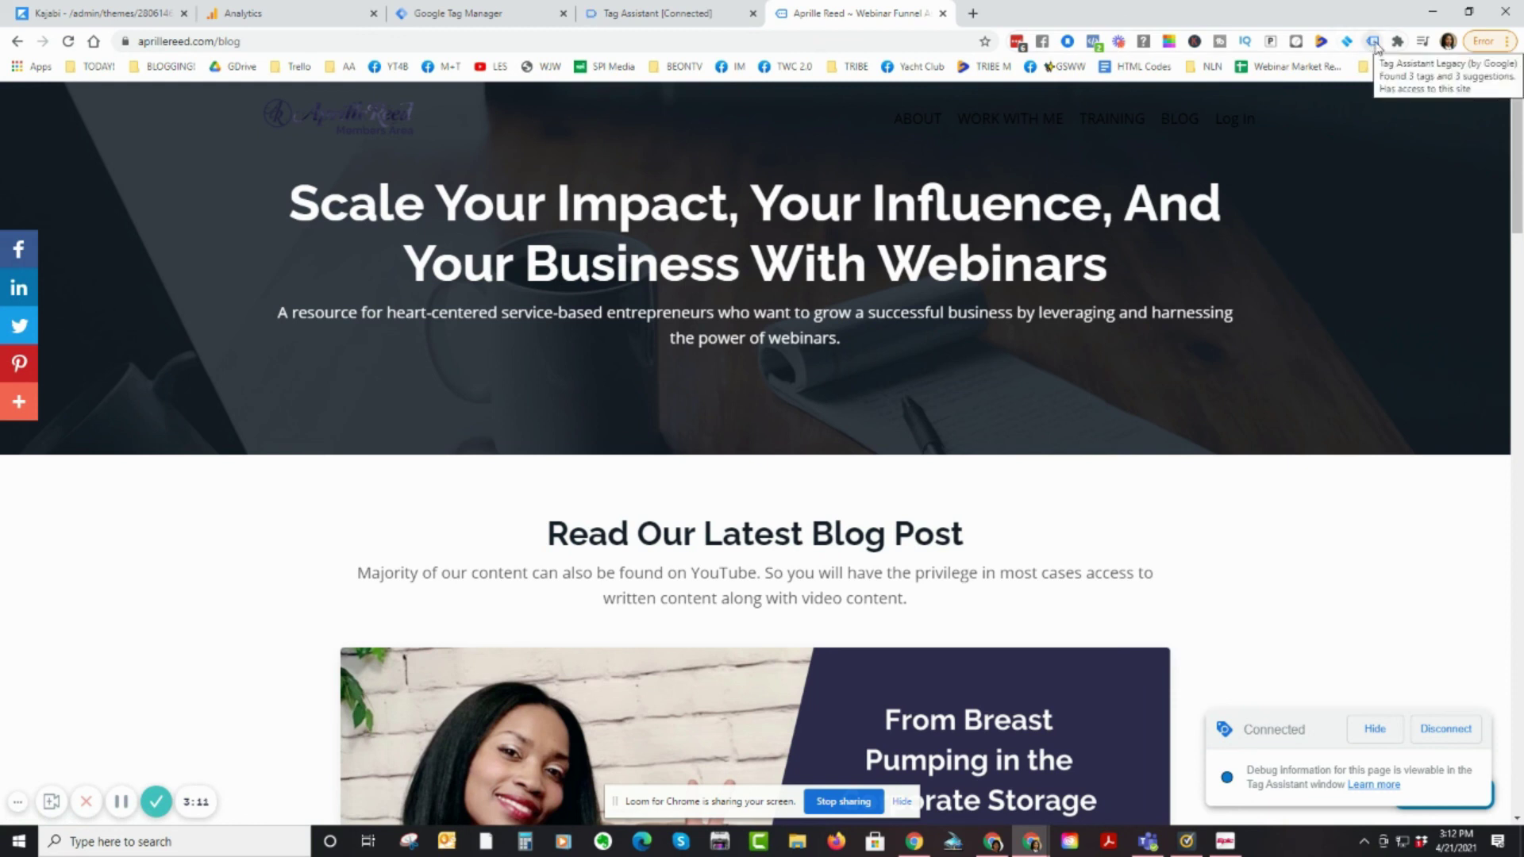
{"action": "left_click", "coordinate": [1375, 43]}
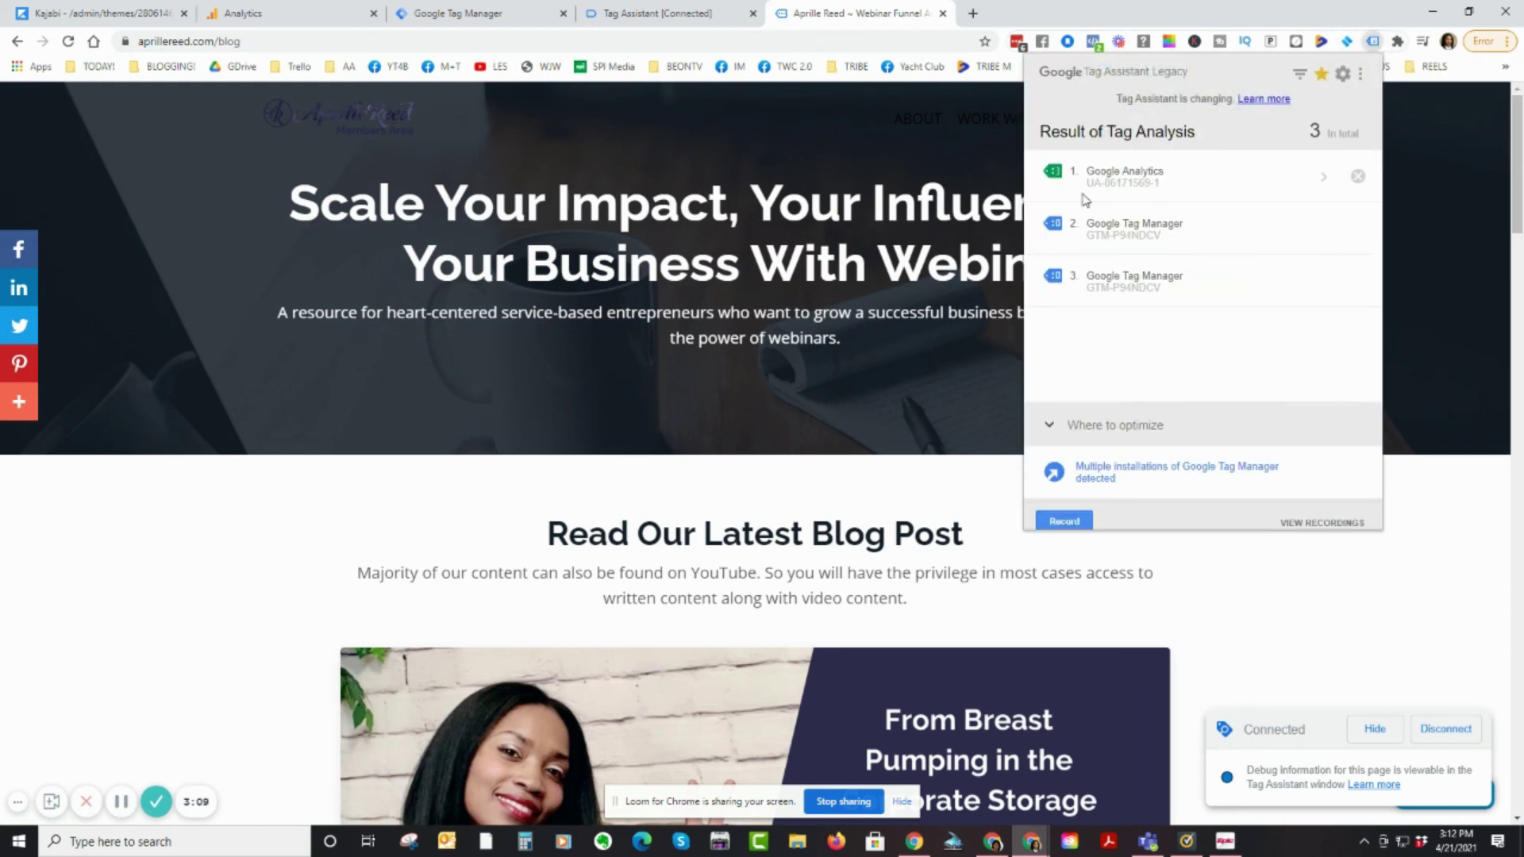